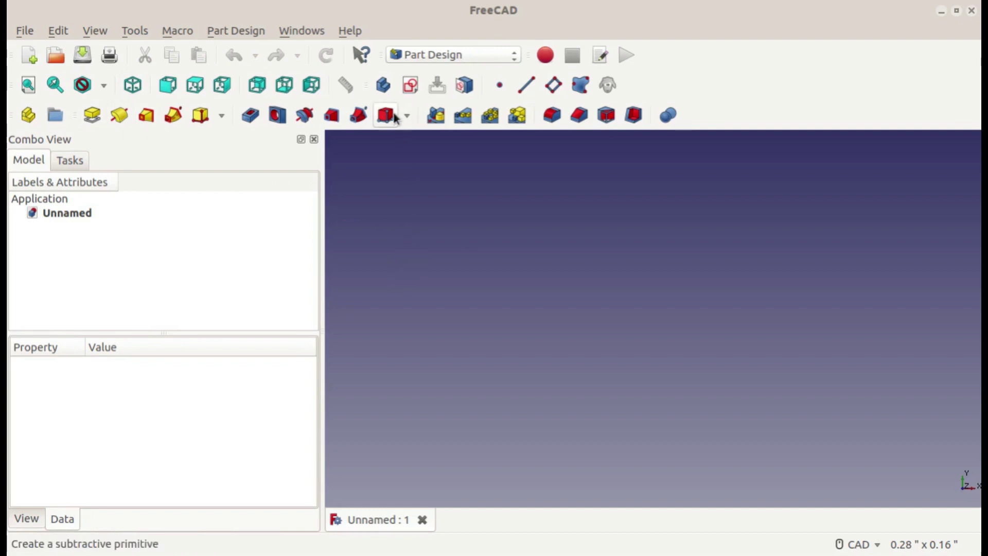
Create a new body and start a sketch on the XY_Plane.
left_click(383, 96)
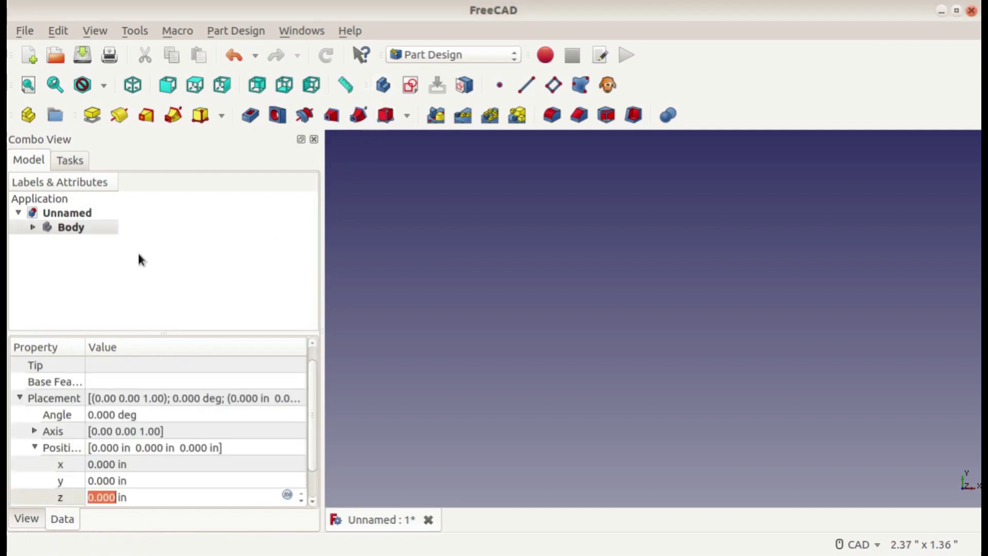
left_click(113, 250)
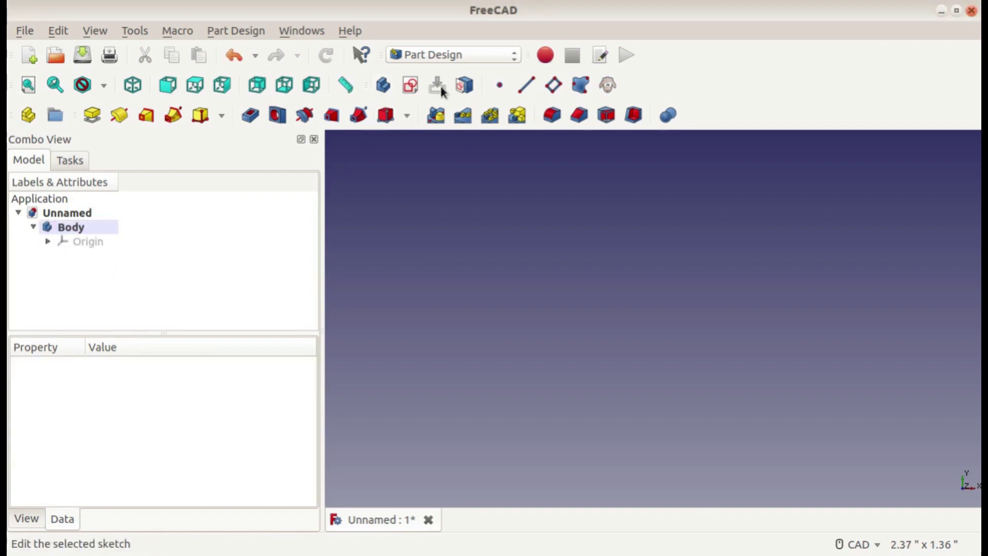
left_click(410, 85)
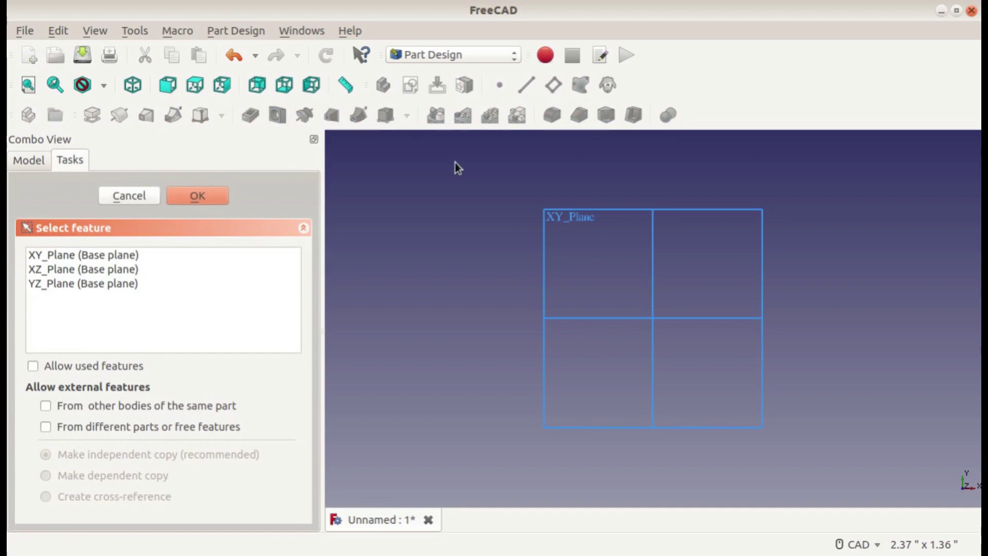
left_click(558, 214)
left_click(202, 195)
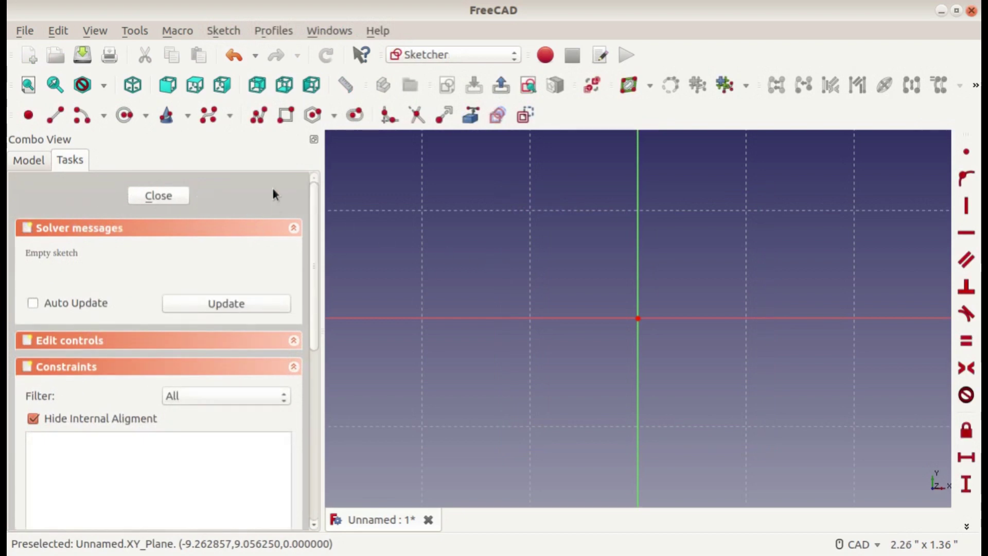
Draw a single circle in the sketch and close the sketch.
left_click(124, 115)
left_click(762, 197)
left_click(708, 254)
mouse_move(679, 264)
middle_mouse_down()
mouse_move(577, 283)
mouse_move(600, 293)
middle_mouse_up()
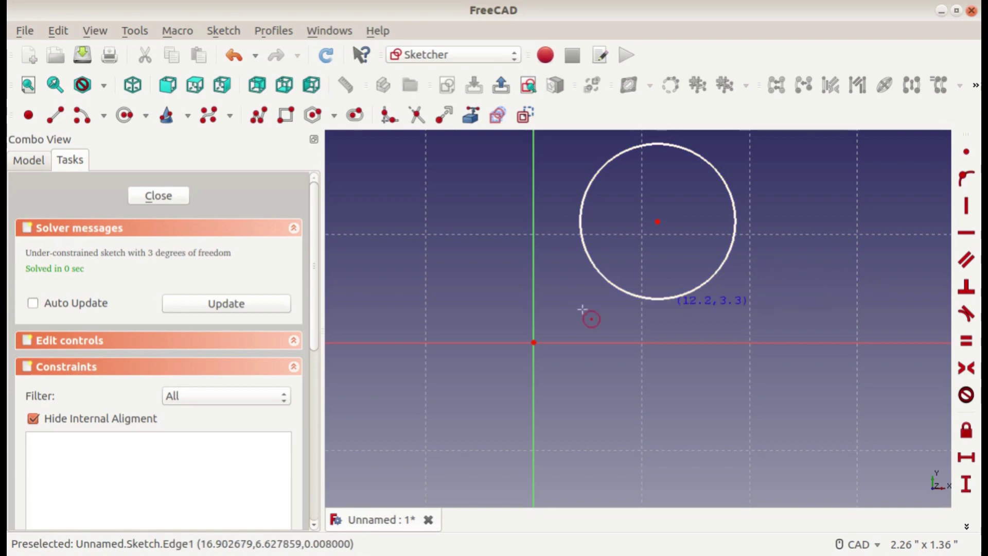
left_click(165, 196)
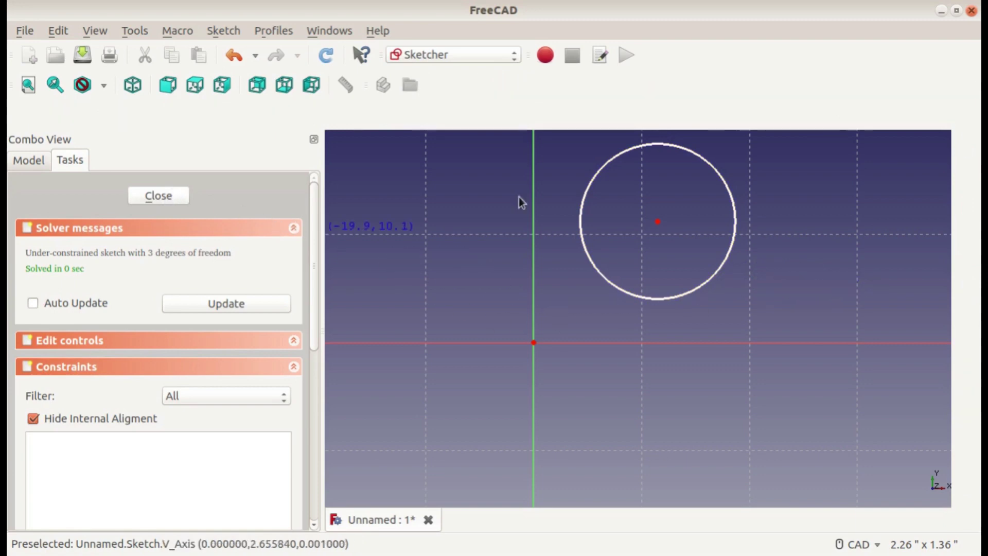
scroll(704, 182, "down", 2)
mouse_move(703, 181)
middle_mouse_down()
mouse_move(590, 269)
mouse_move(653, 262)
mouse_move(608, 317)
mouse_move(582, 290)
mouse_move(584, 225)
mouse_move(558, 216)
mouse_move(579, 252)
middle_mouse_up()
scroll(590, 269, "up", 2)
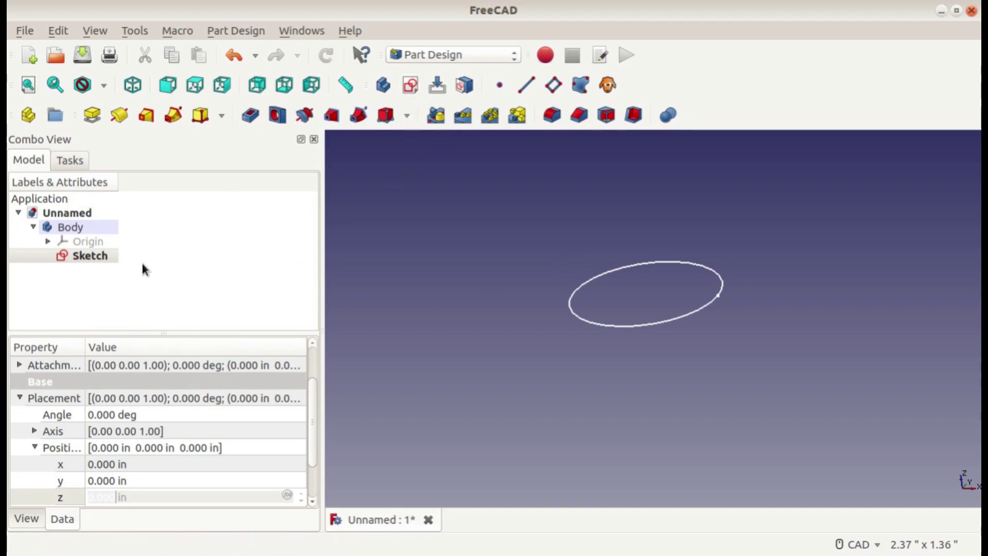
Start a second sketch in the body on the XZ_Plane.
left_click(112, 283)
left_click(410, 84)
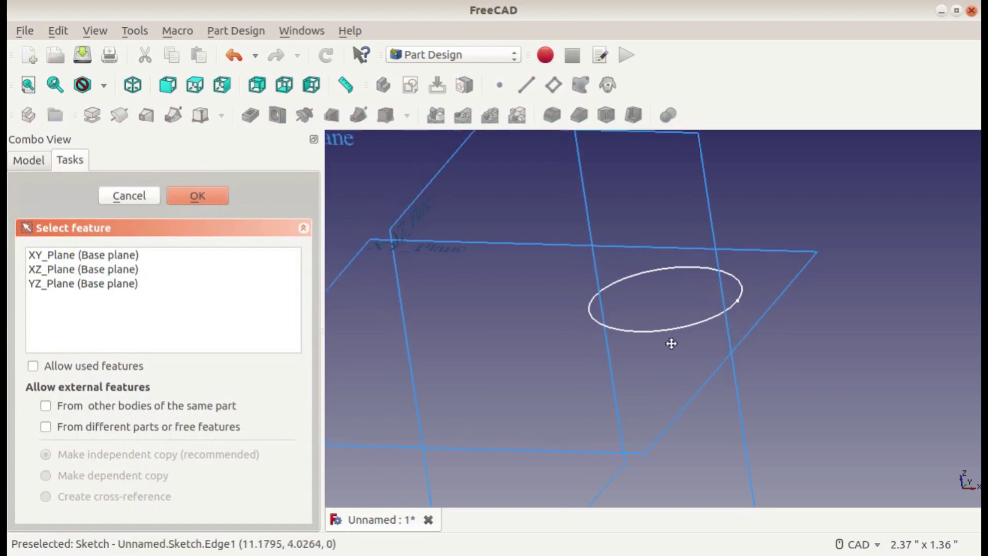
middle_click_drag(693, 328, 607, 396)
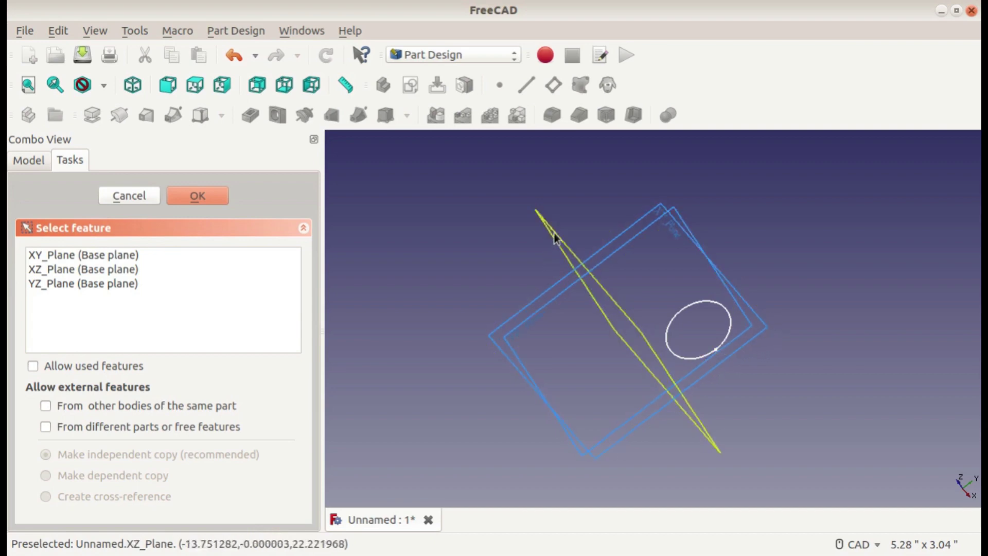
middle_click_drag(562, 249, 656, 381)
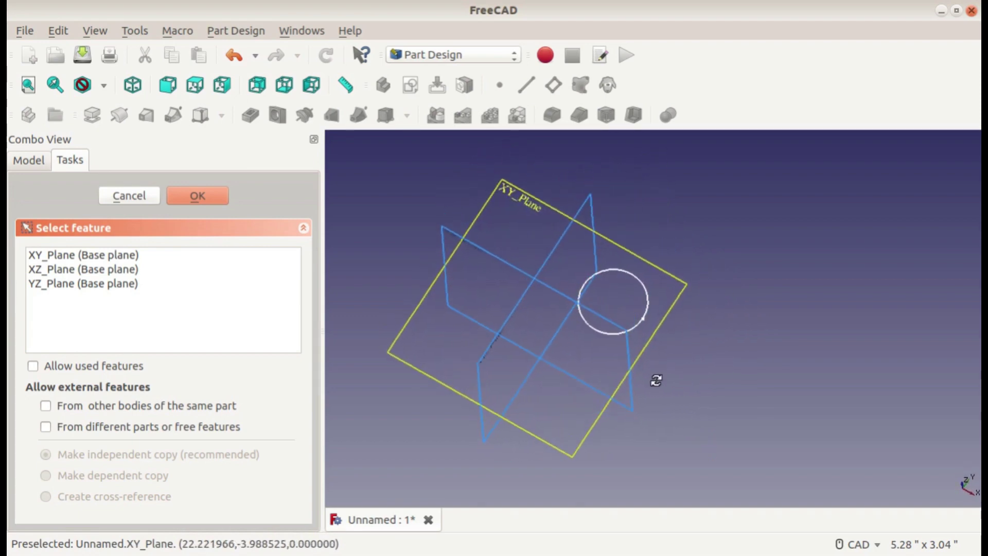
left_click(483, 248)
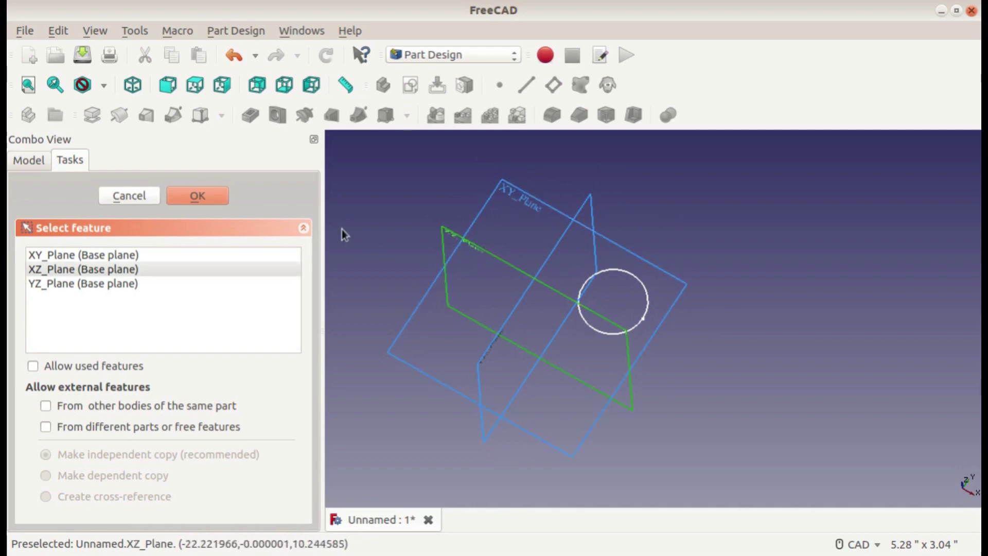
left_click(199, 194)
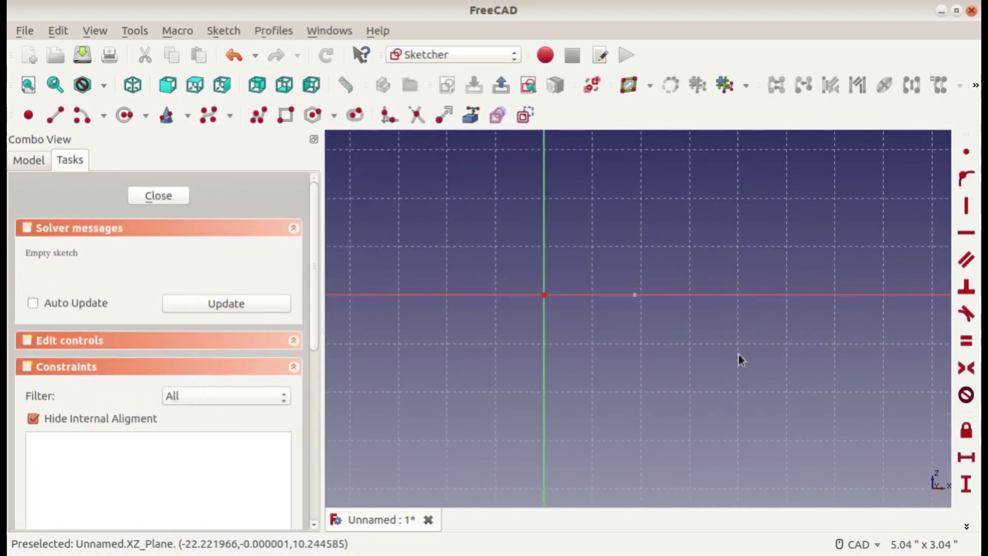
Draw a rectangle in the new sketch and close it.
left_click(285, 115)
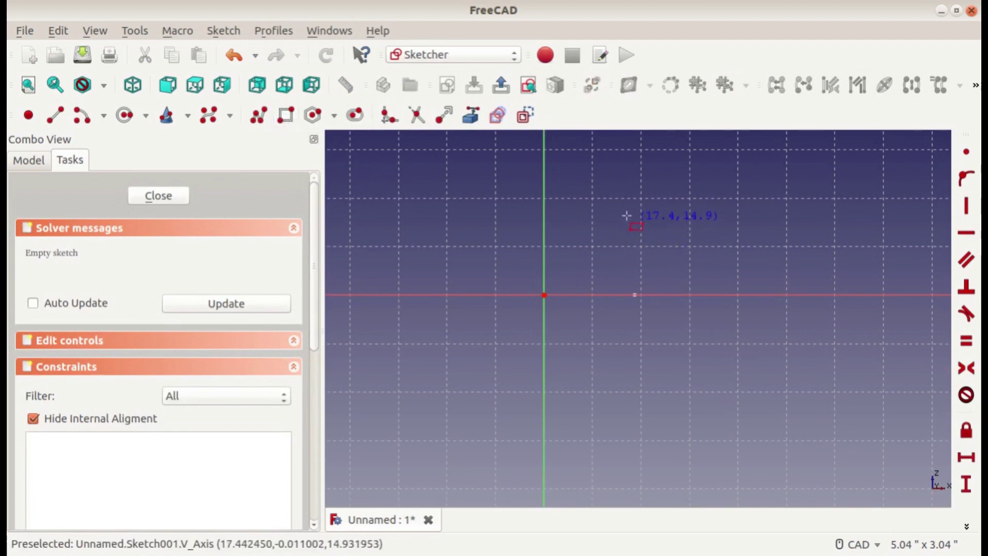
left_click(582, 204)
left_click(690, 269)
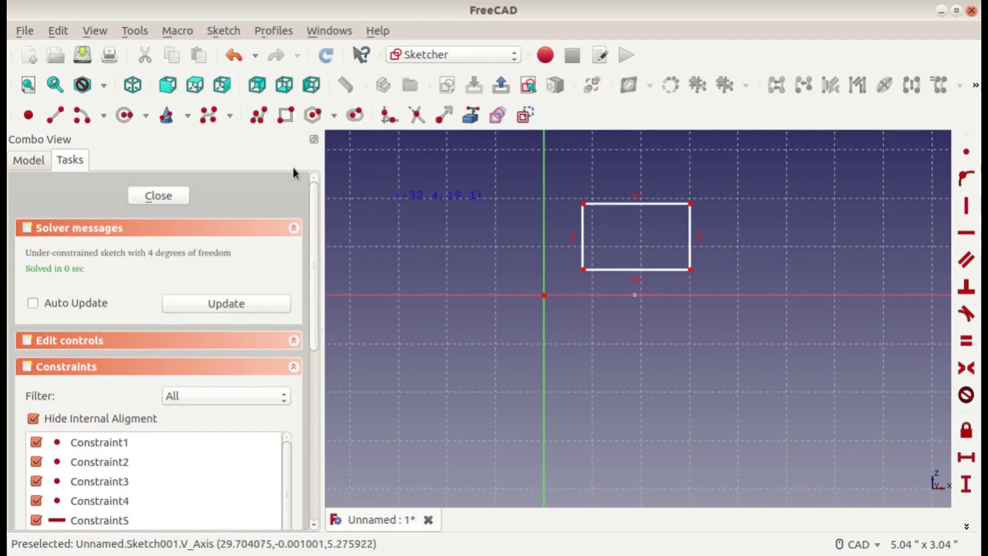
left_click(165, 195)
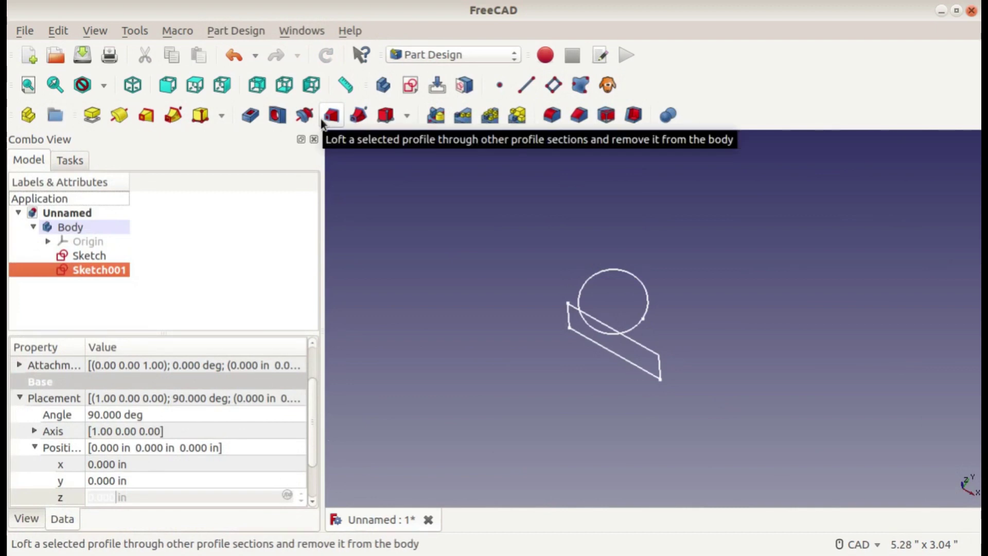
left_click(487, 324)
mouse_move(487, 324)
middle_mouse_down()
mouse_move(562, 324)
mouse_move(454, 306)
mouse_move(432, 339)
mouse_move(450, 348)
middle_mouse_up()
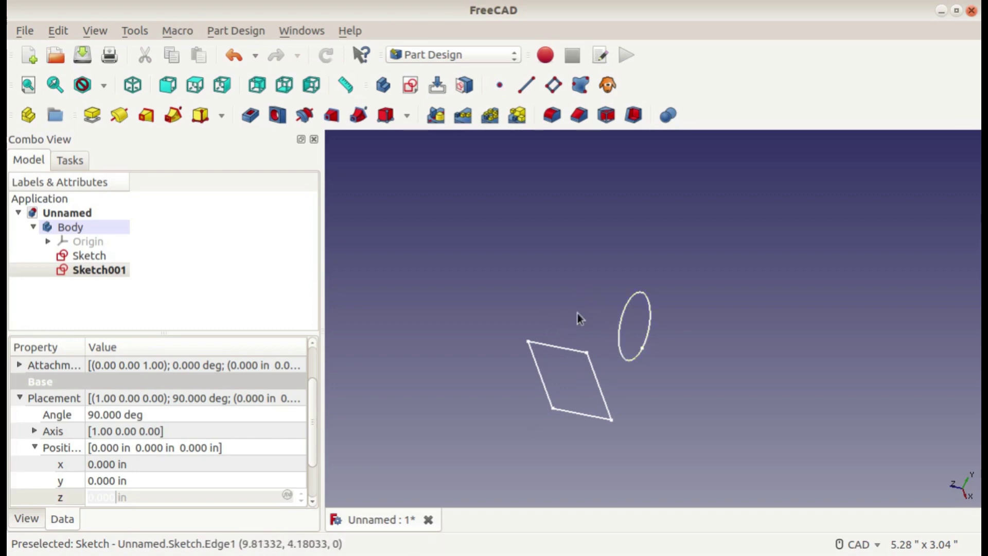
left_click(146, 116)
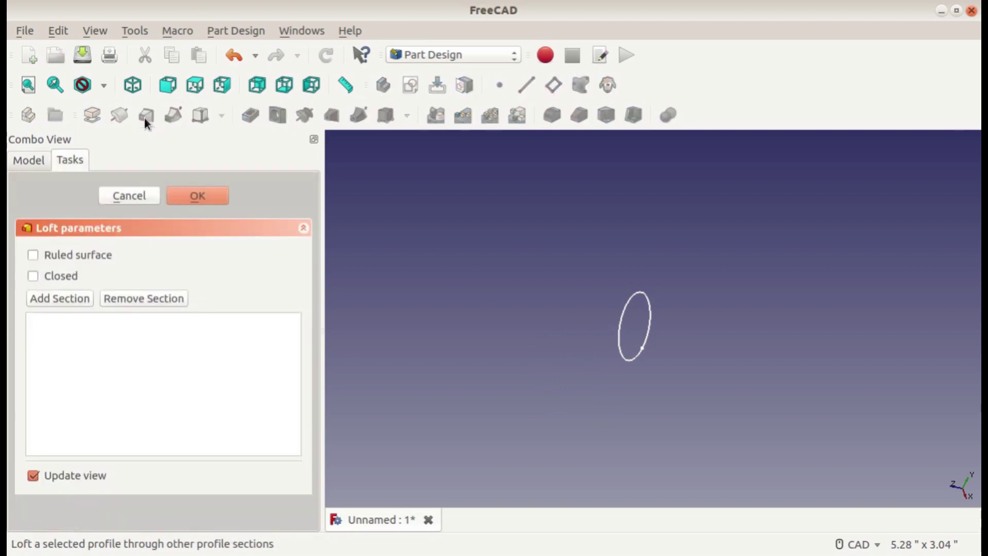
left_click(129, 196)
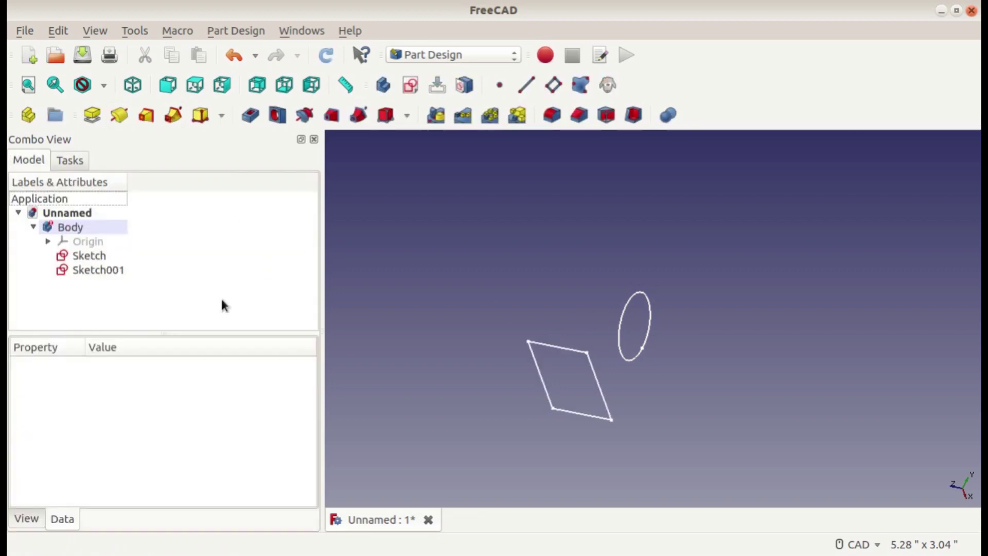
Start an additive loft with the circle sketch as its profile.
left_click(146, 115)
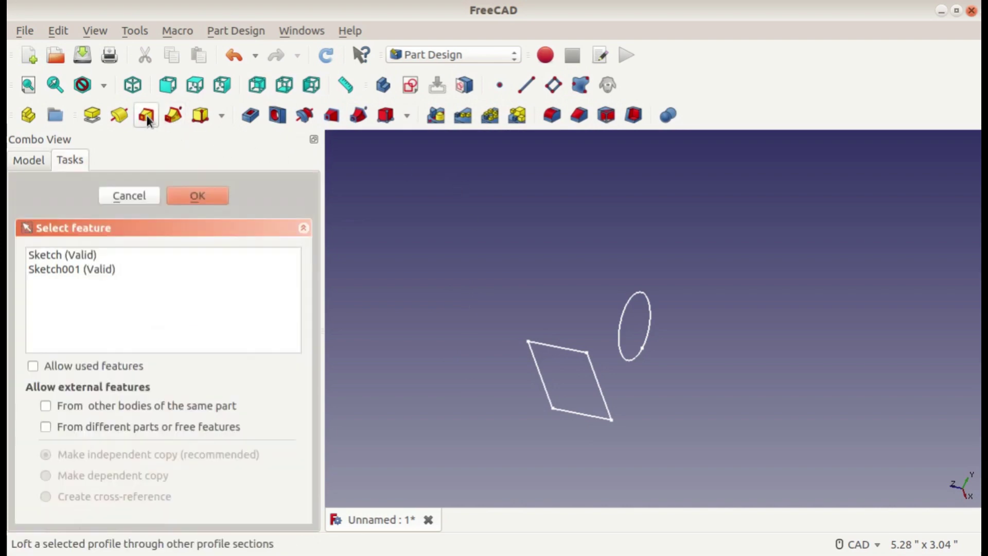
left_click(67, 255)
left_click(89, 272)
left_click(87, 257)
left_click(90, 269)
left_click(91, 254)
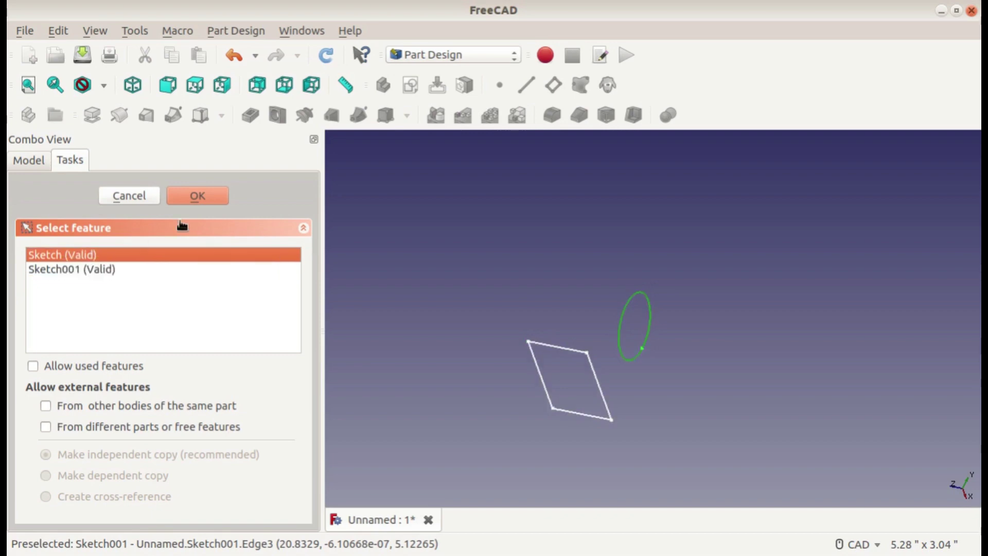
left_click(201, 196)
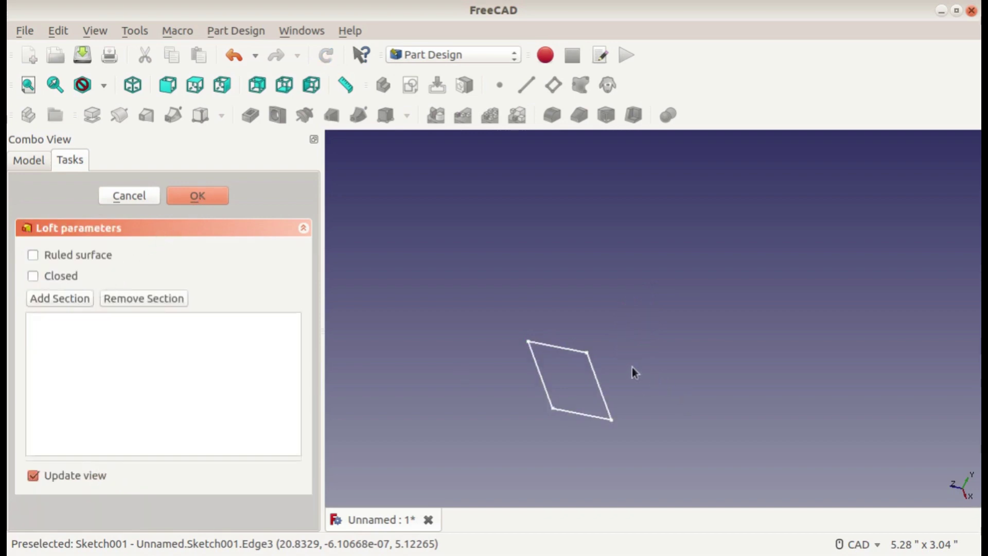
Add the rectangle sketch Sketch001 as the loft section and accept the loft.
left_click(60, 299)
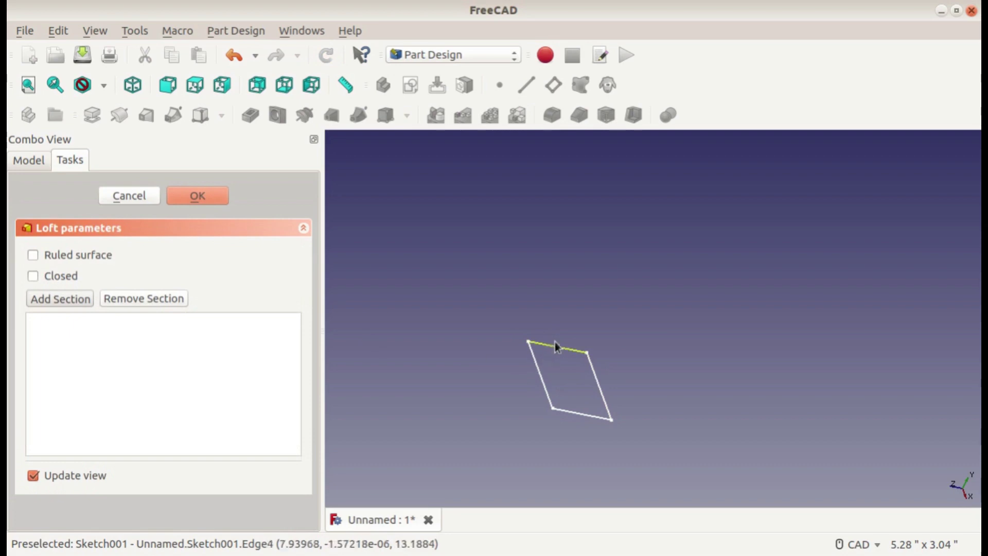
left_click(575, 350)
middle_click_drag(587, 442, 554, 370)
left_click(197, 196)
middle_click_drag(520, 278, 662, 318)
scroll(551, 300, "up", 5)
middle_click_drag(551, 300, 769, 294)
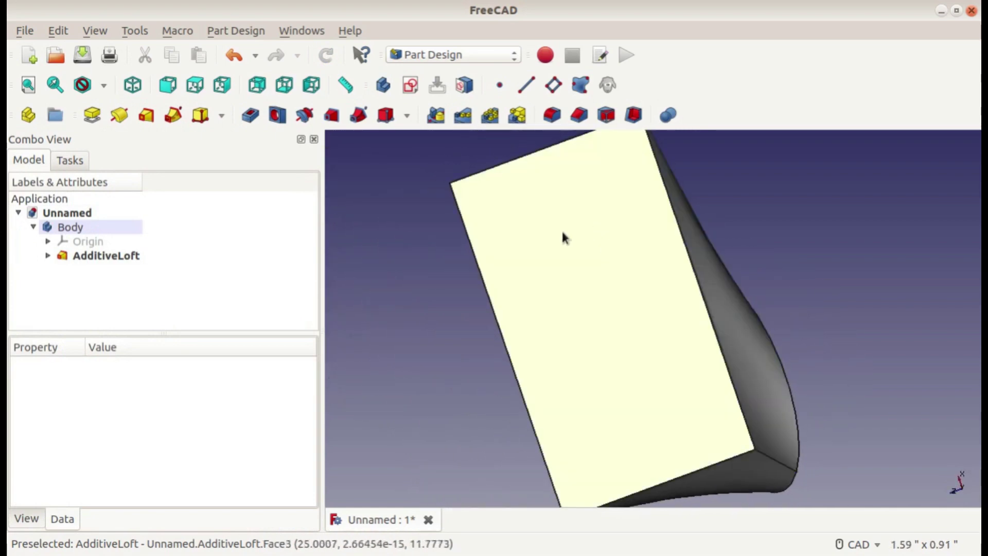
middle_click_drag(591, 269, 507, 280)
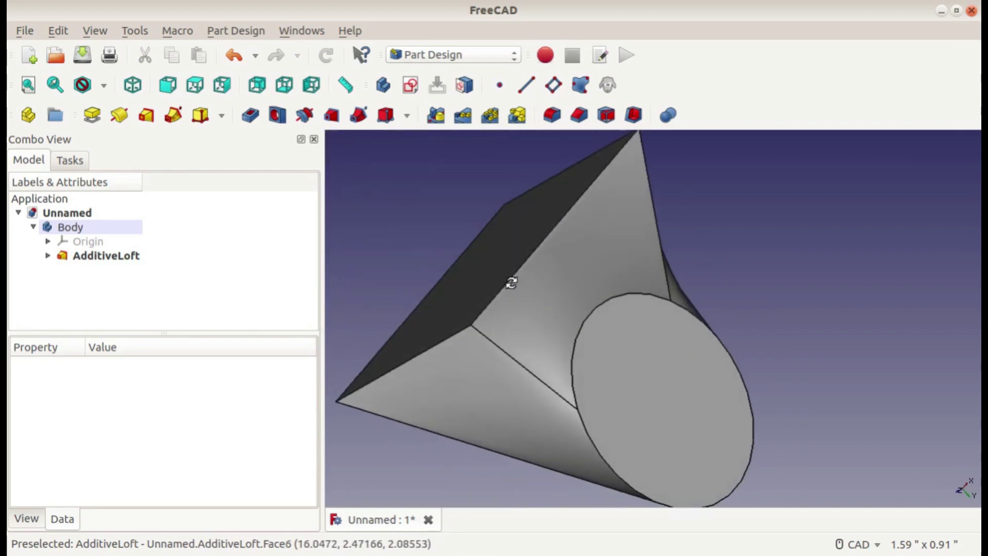
middle_click_drag(668, 341, 722, 158)
scroll(646, 285, "down", 5)
middle_click_drag(646, 284, 664, 150)
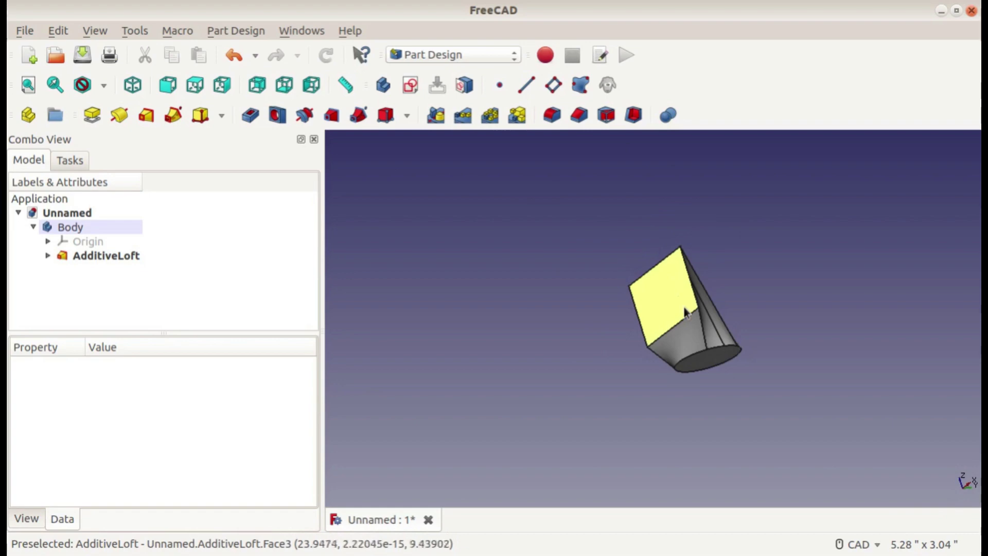
middle_click_drag(713, 364, 585, 410)
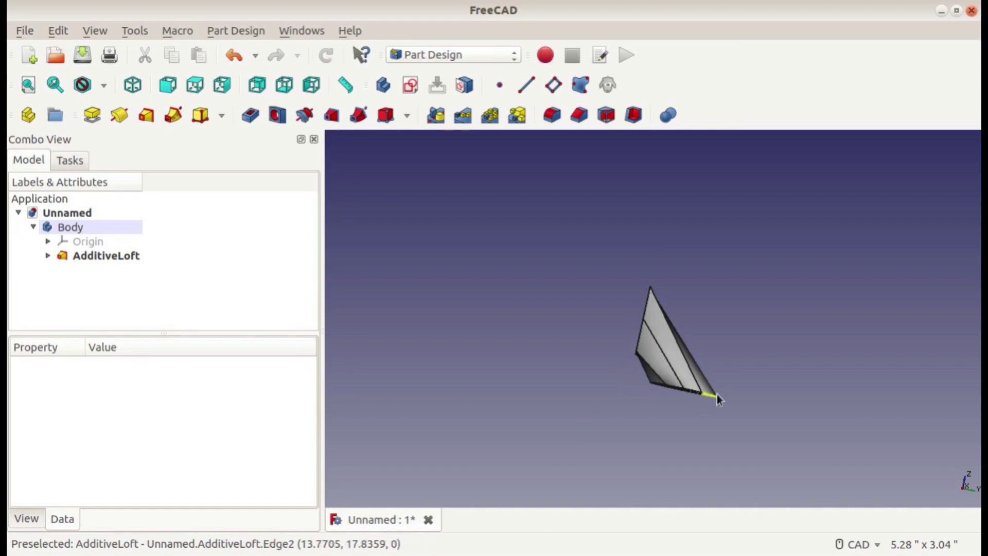
middle_click_drag(597, 376, 692, 391)
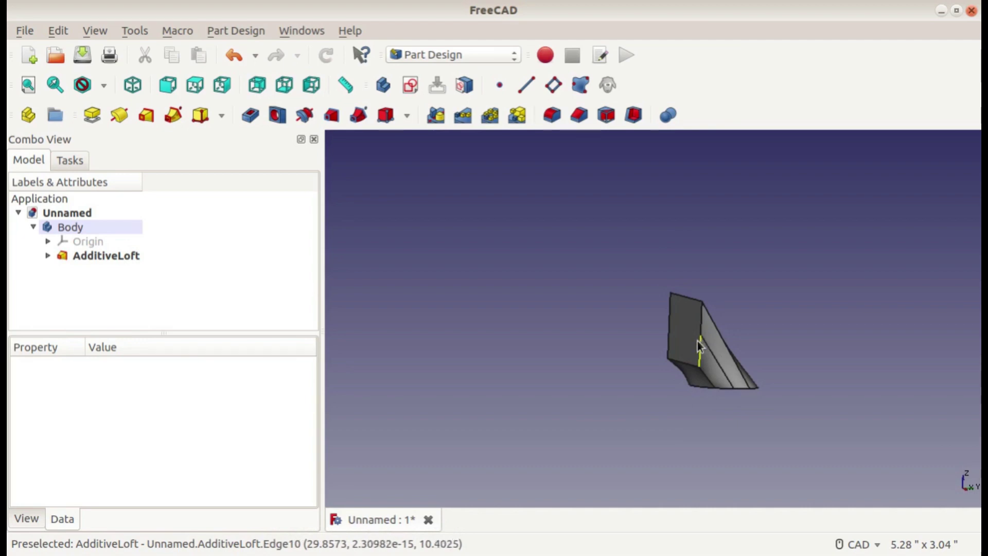
middle_click_drag(692, 347, 751, 348)
scroll(664, 376, "up", 5)
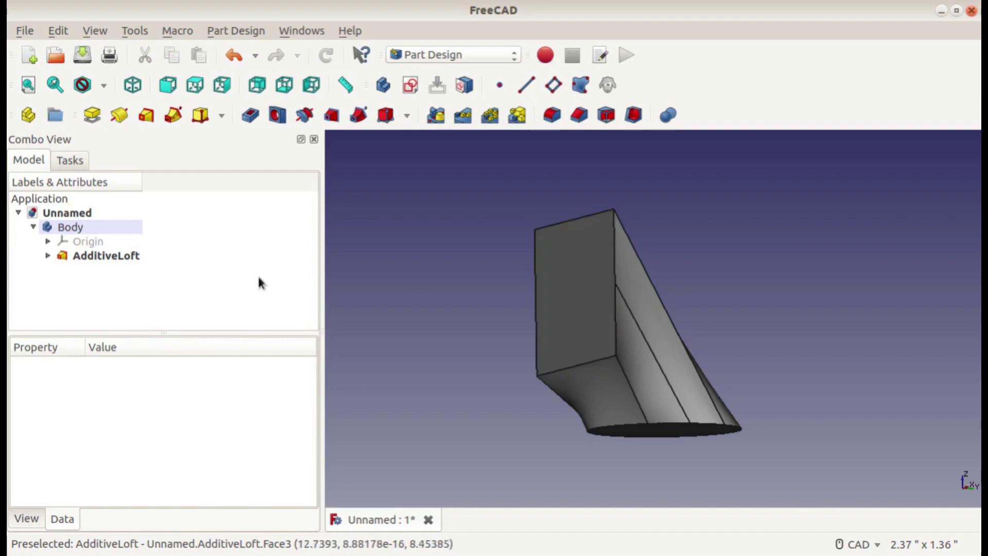
Delete the AdditiveLoft and Sketch001, leaving only the circle sketch in view.
left_click(125, 262)
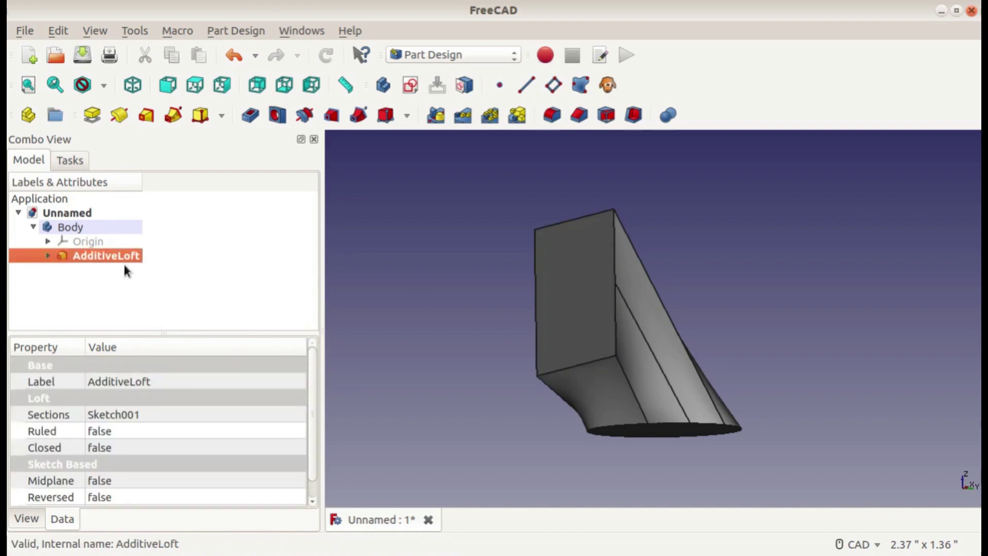
key("Delete")
left_click(108, 271)
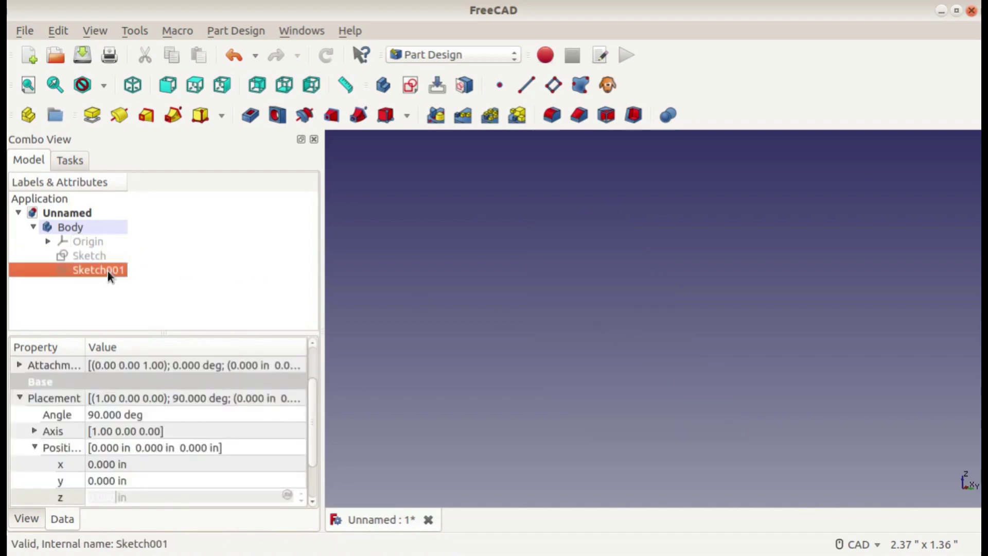
key("Delete")
left_click(93, 254)
left_click(250, 295)
mouse_move(441, 335)
middle_mouse_down()
mouse_move(531, 269)
mouse_move(534, 298)
mouse_move(551, 305)
mouse_move(489, 384)
middle_mouse_up()
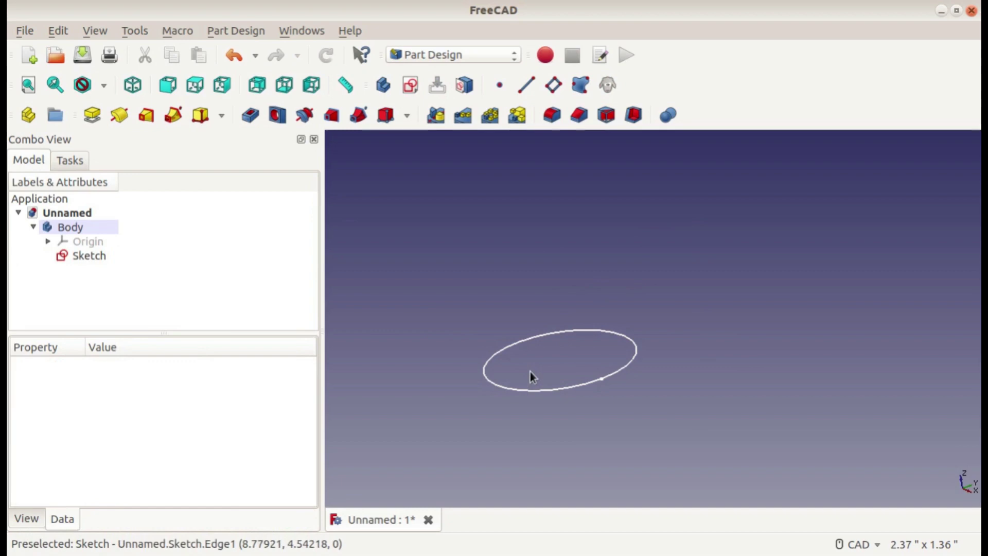
scroll(530, 371, "down", 2)
middle_click_drag(531, 375, 499, 394)
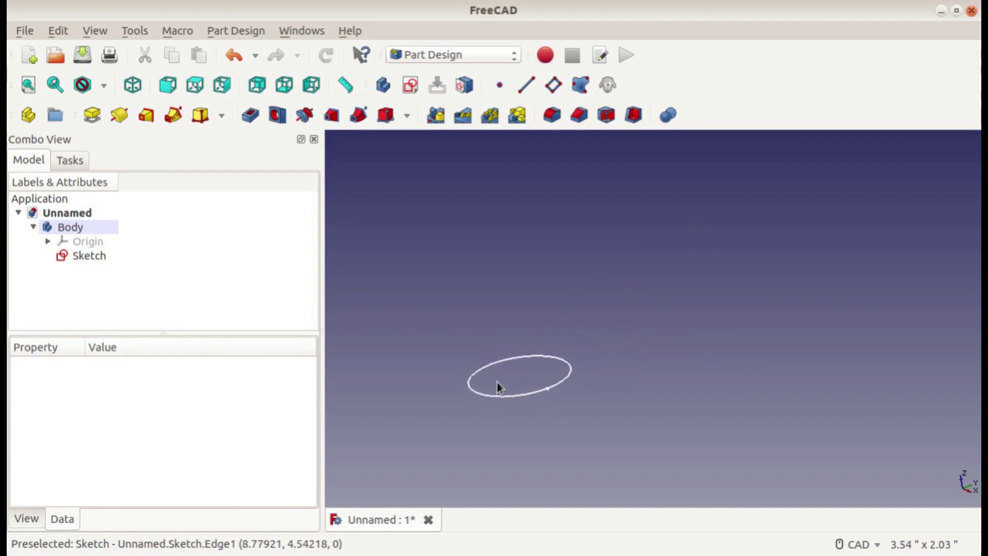
Create a new empty sketch, Sketch001, on the XY_Plane.
left_click(83, 257)
left_click(506, 315)
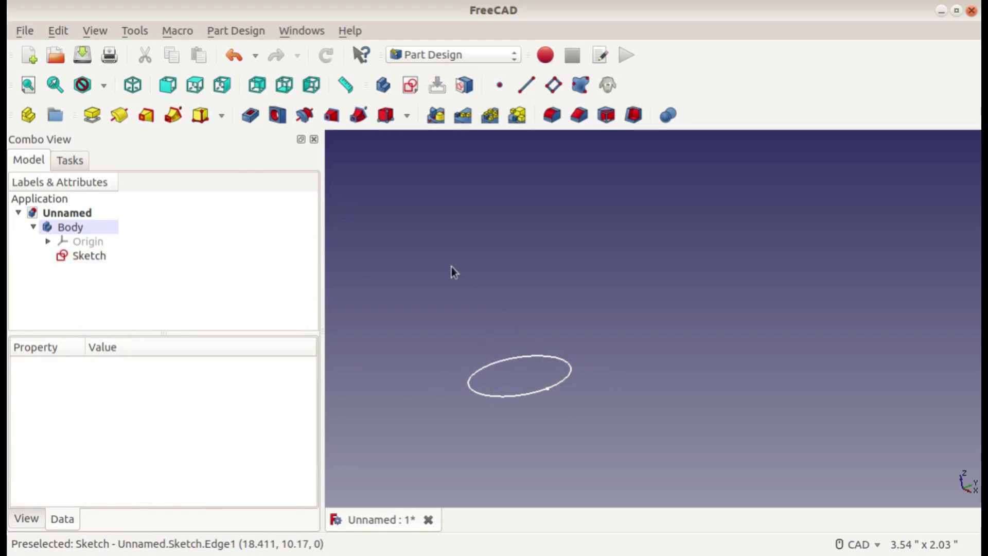
left_click(410, 86)
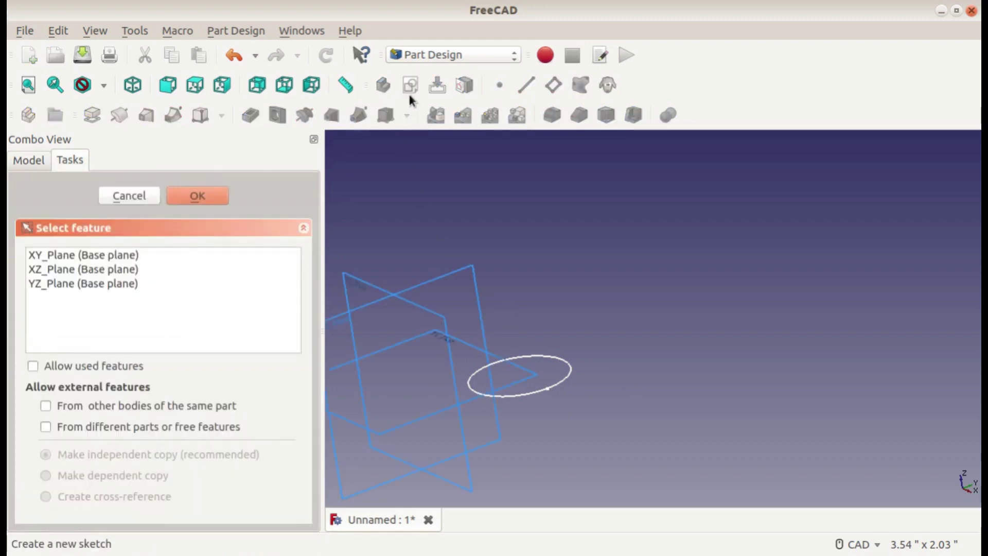
mouse_move(529, 419)
middle_mouse_down()
mouse_move(406, 435)
mouse_move(527, 450)
mouse_move(536, 430)
middle_mouse_up()
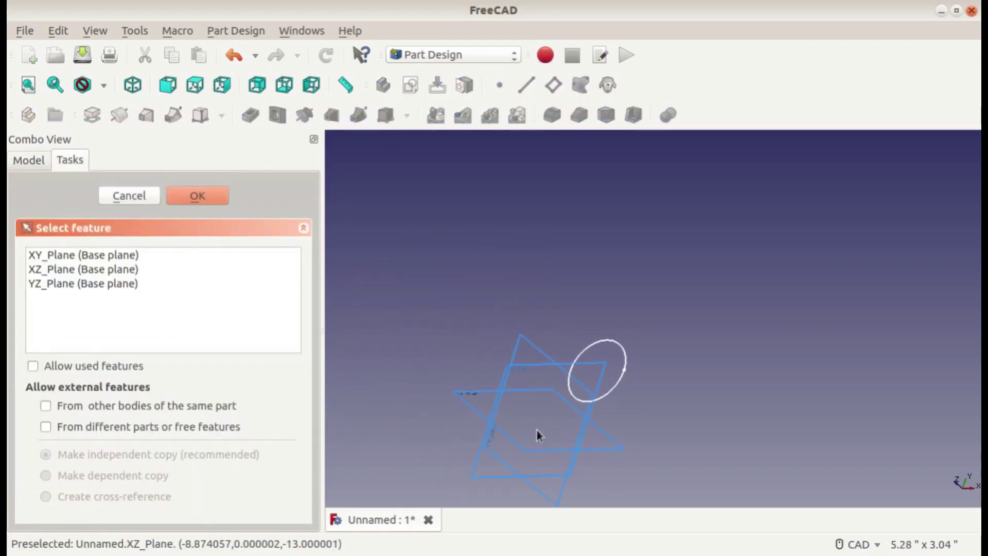
left_click(602, 369)
left_click(223, 196)
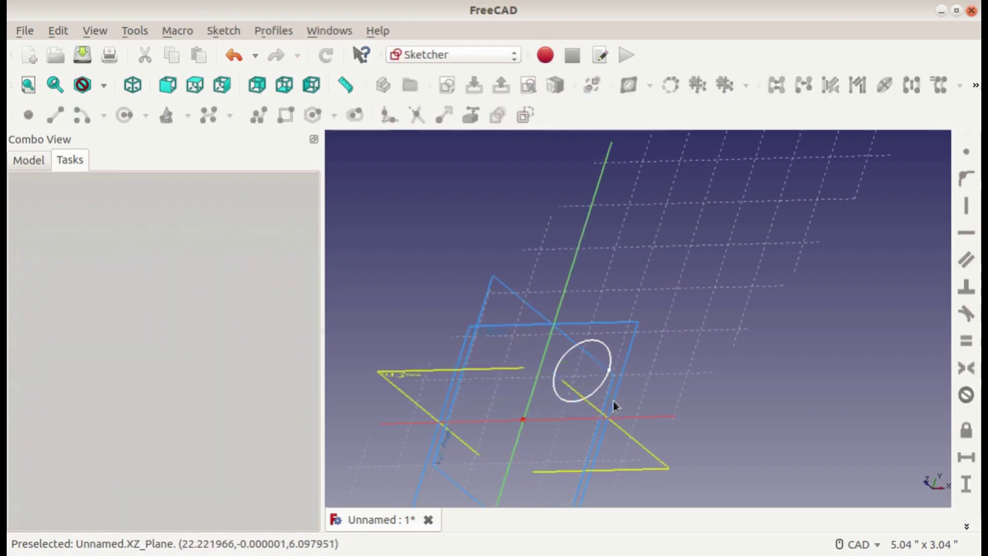
left_click(181, 202)
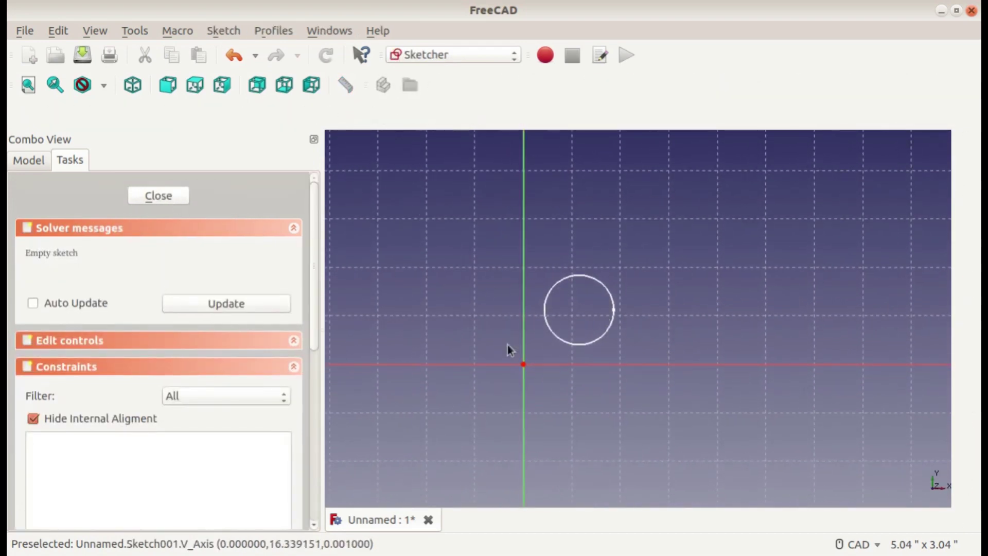
middle_click_drag(600, 366, 627, 225)
Draw a rectangle in Sketch001 that overlaps the circle.
double_click(92, 272)
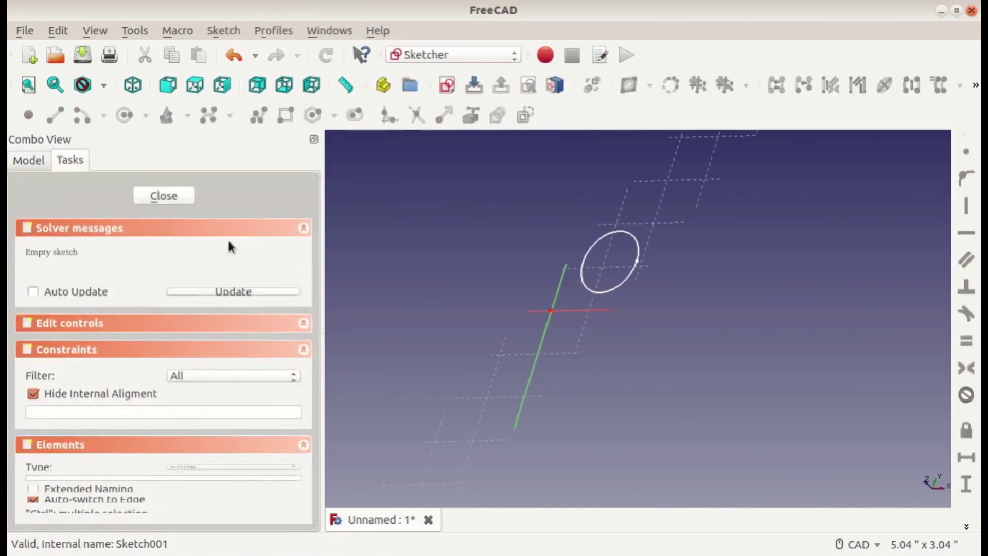
left_click(286, 115)
left_click(469, 221)
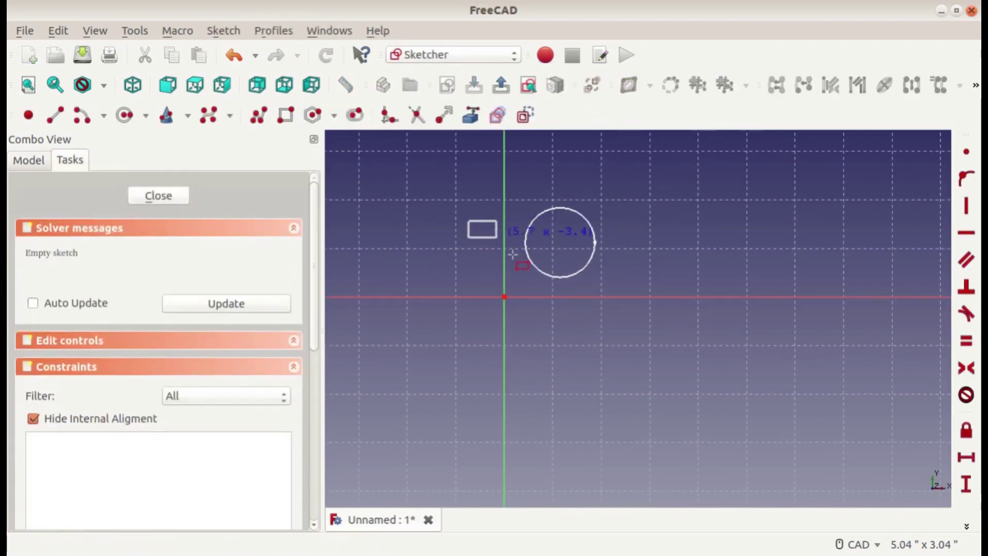
left_click(557, 271)
key("Escape")
mouse_move(544, 335)
middle_mouse_down()
mouse_move(560, 357)
mouse_move(609, 278)
mouse_move(603, 342)
middle_mouse_up()
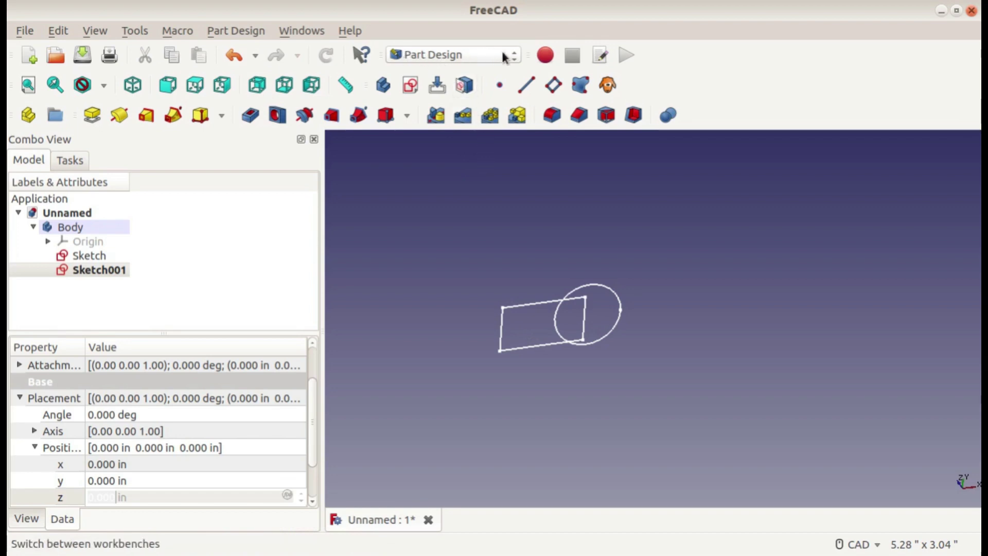
Switch to the Part workbench and create a 0.394" × 0.394" Plane primitive.
left_click(411, 56)
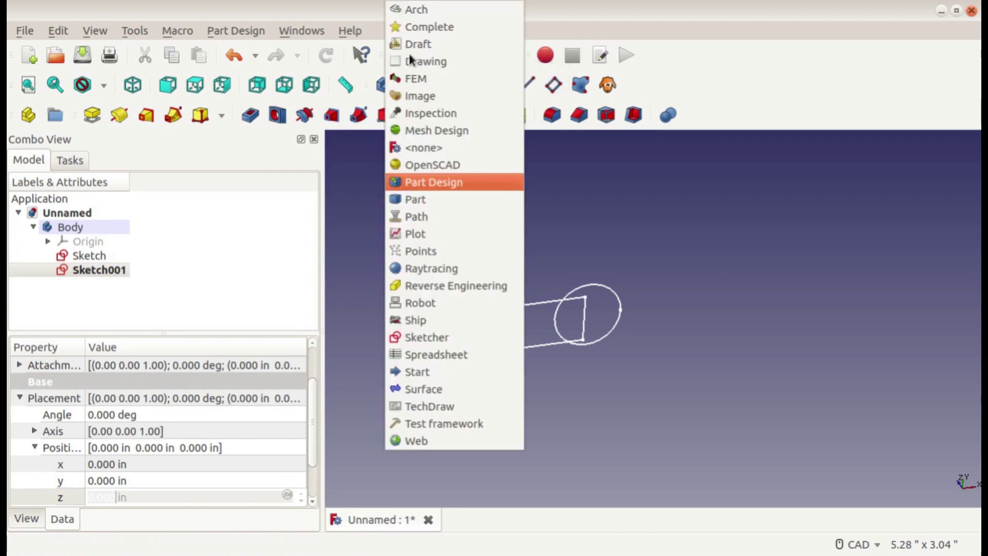
left_click(418, 200)
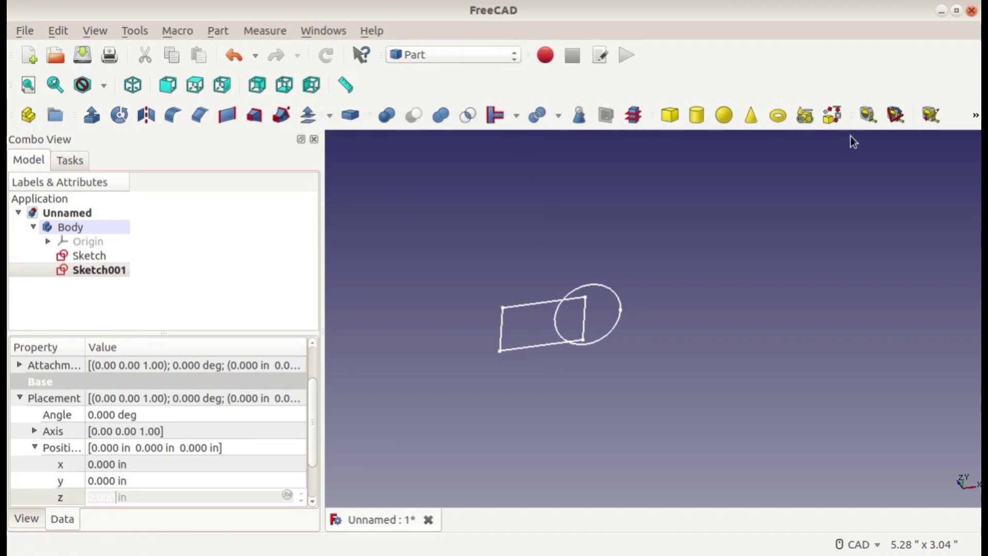
left_click(806, 117)
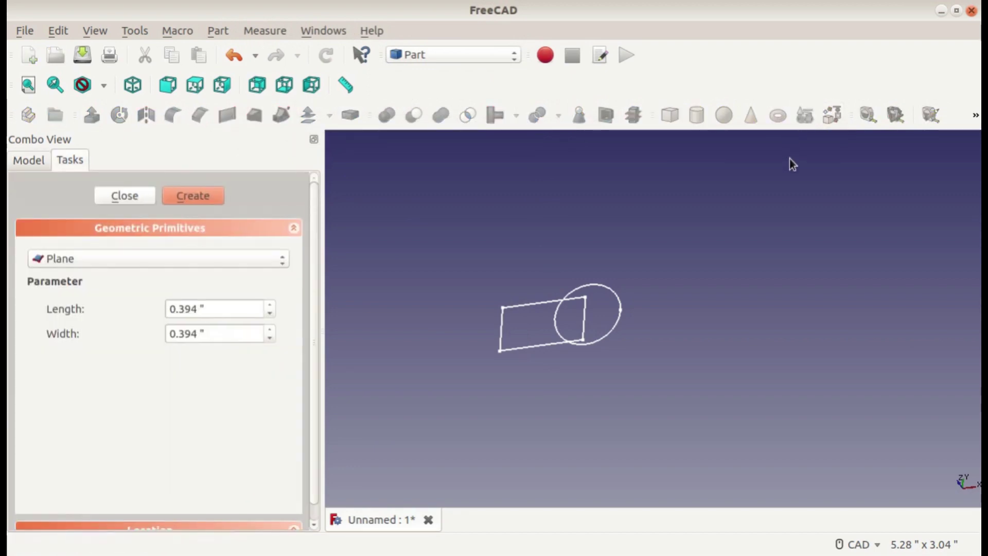
left_click(188, 256)
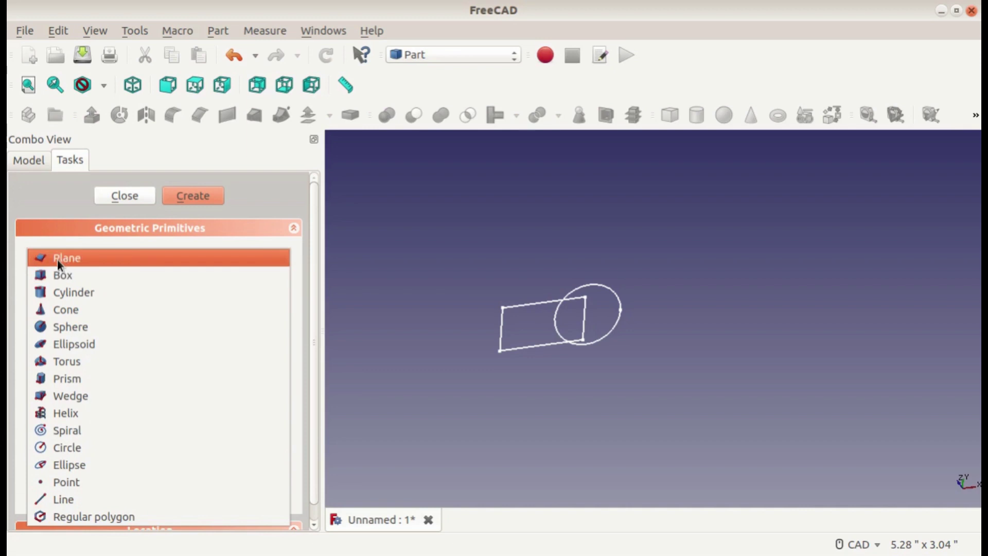
left_click(204, 260)
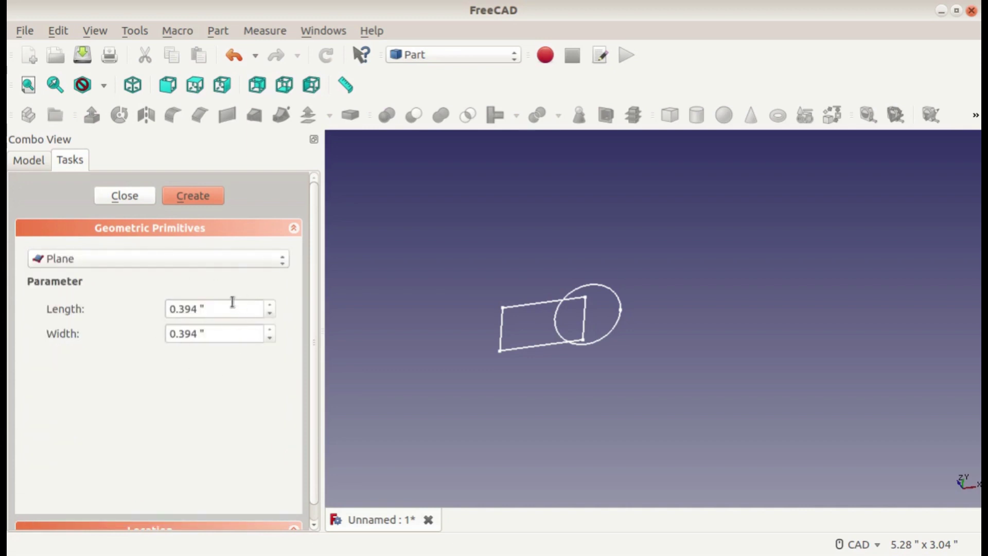
left_click(190, 194)
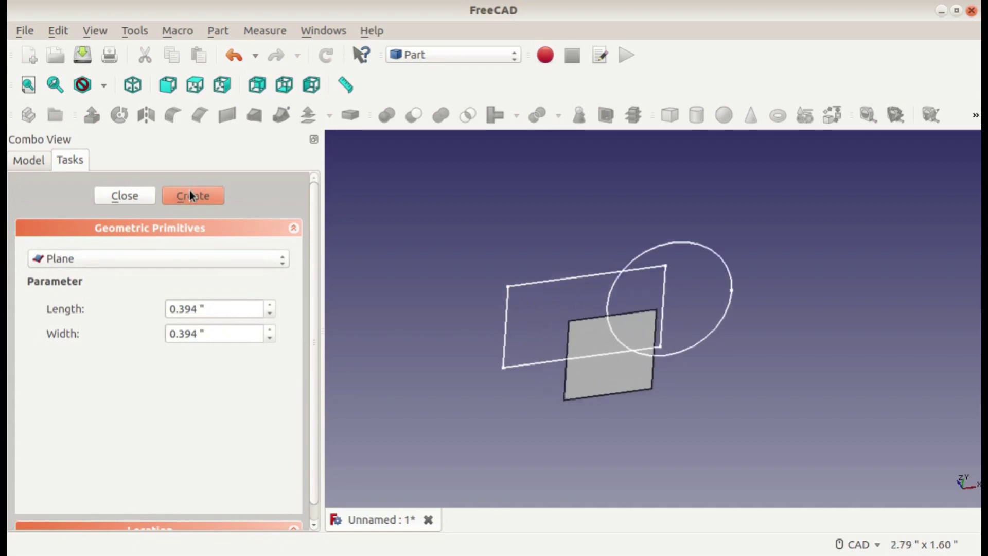
Close the Primitives panel, return to Part Design, and show the Model tree.
left_click(110, 199)
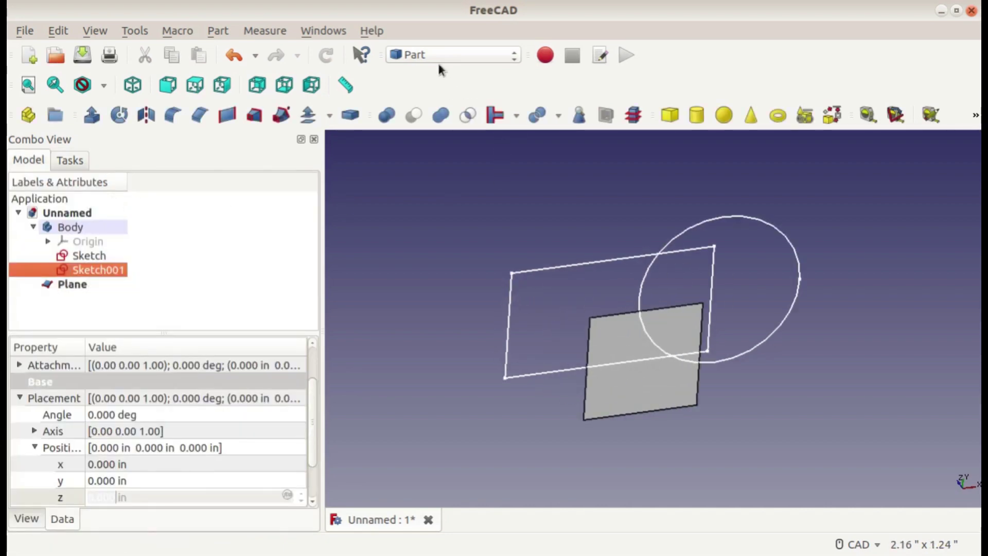
left_click(426, 54)
left_click(463, 186)
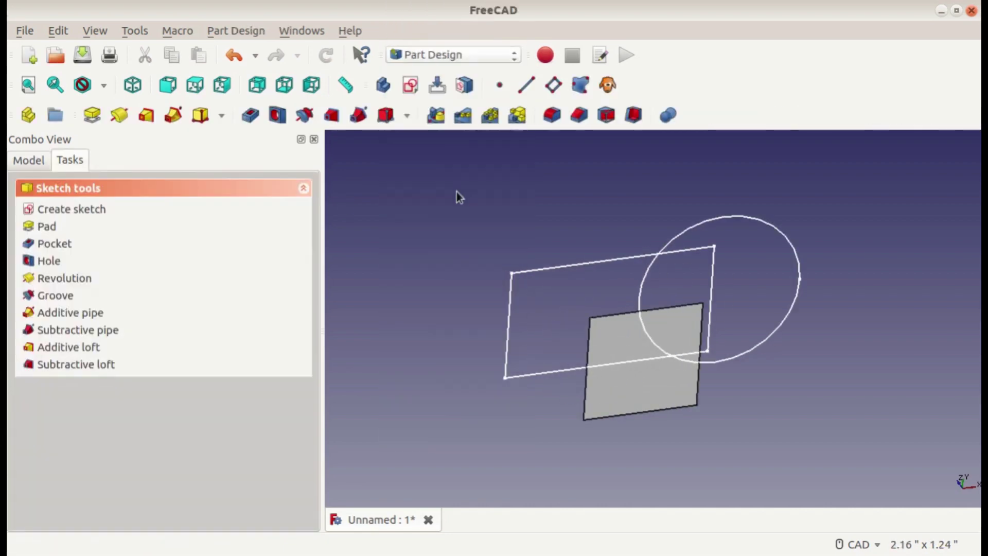
mouse_move(584, 364)
middle_mouse_down()
mouse_move(566, 312)
mouse_move(590, 271)
mouse_move(610, 328)
middle_mouse_up()
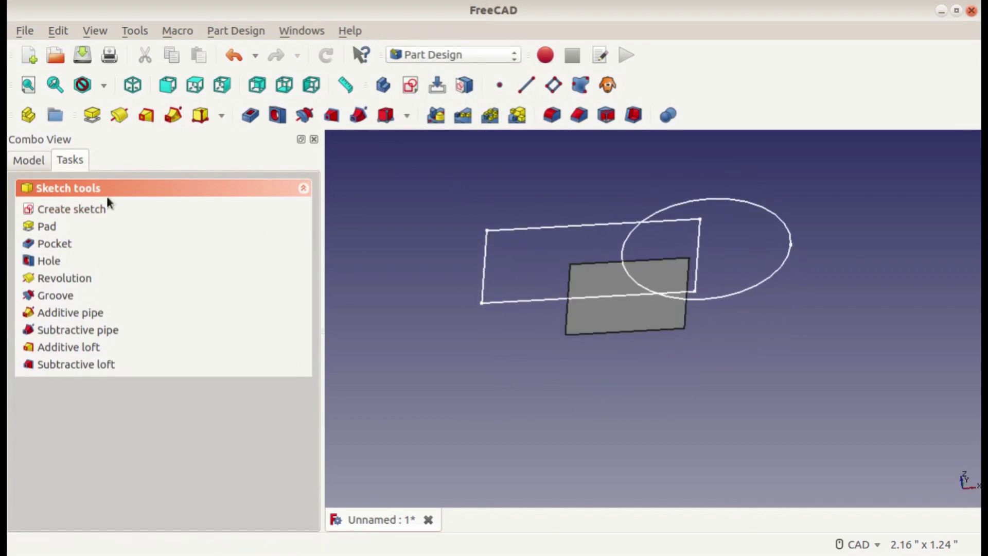
left_click(36, 161)
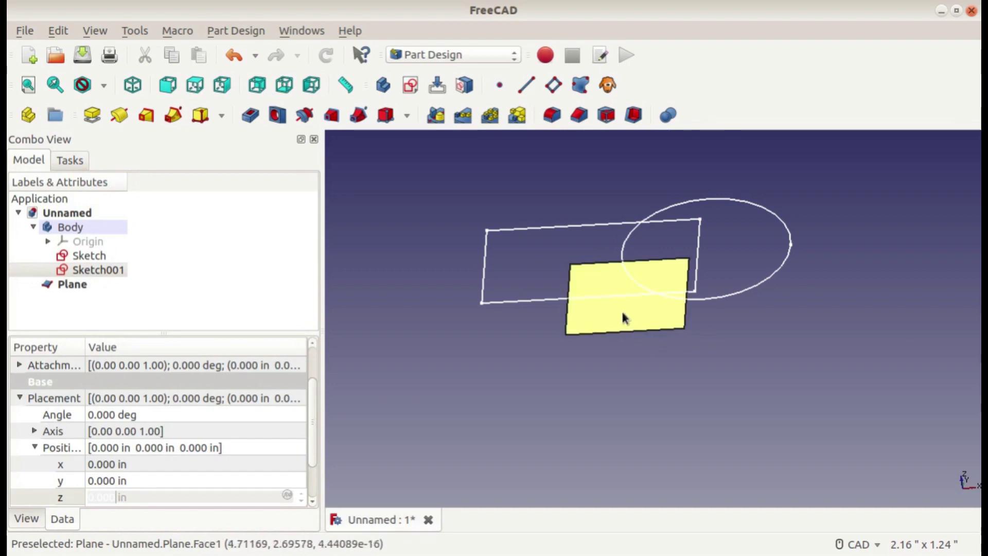
Select the Plane and expand its Placement > Position properties.
left_click(637, 309)
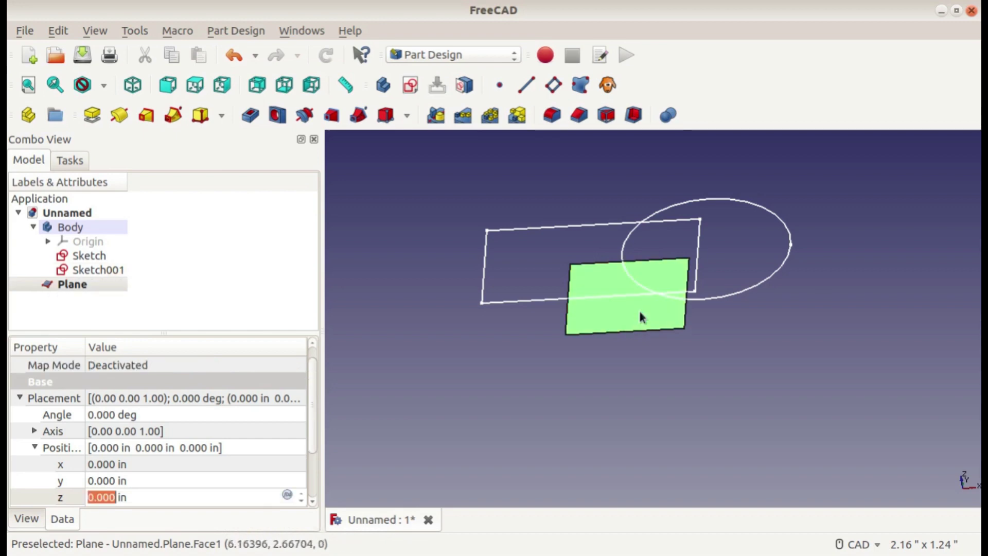
left_click(503, 379)
left_click(67, 286)
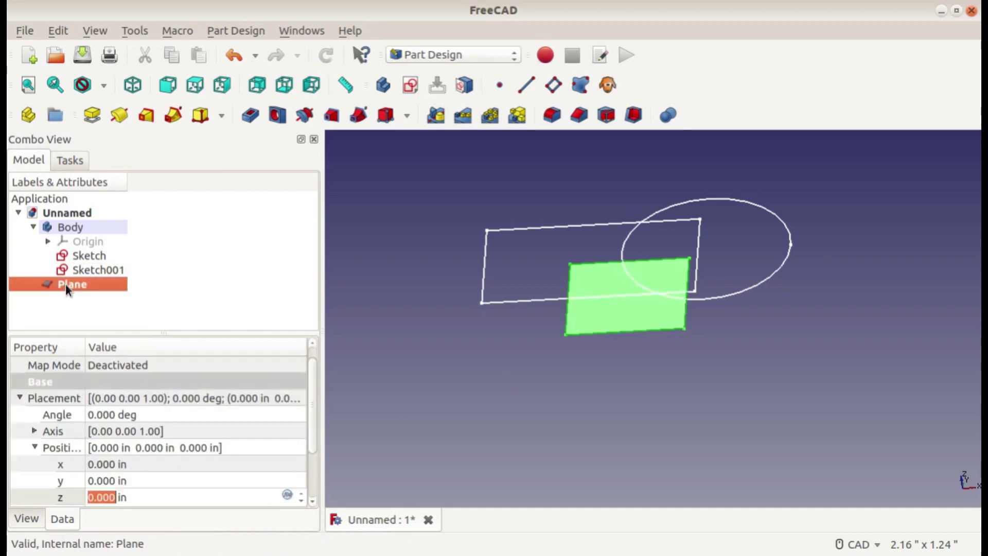
left_click(20, 399)
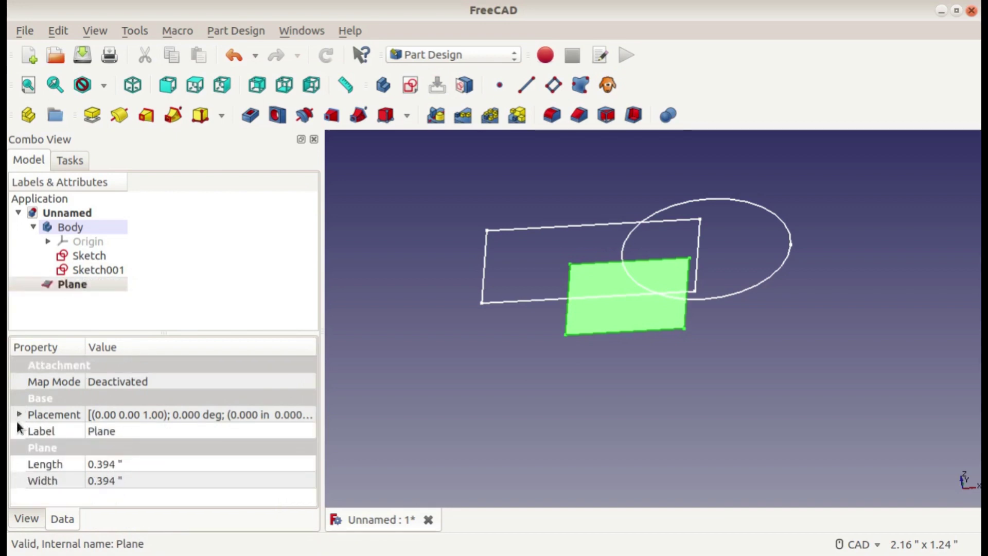
left_click(19, 415)
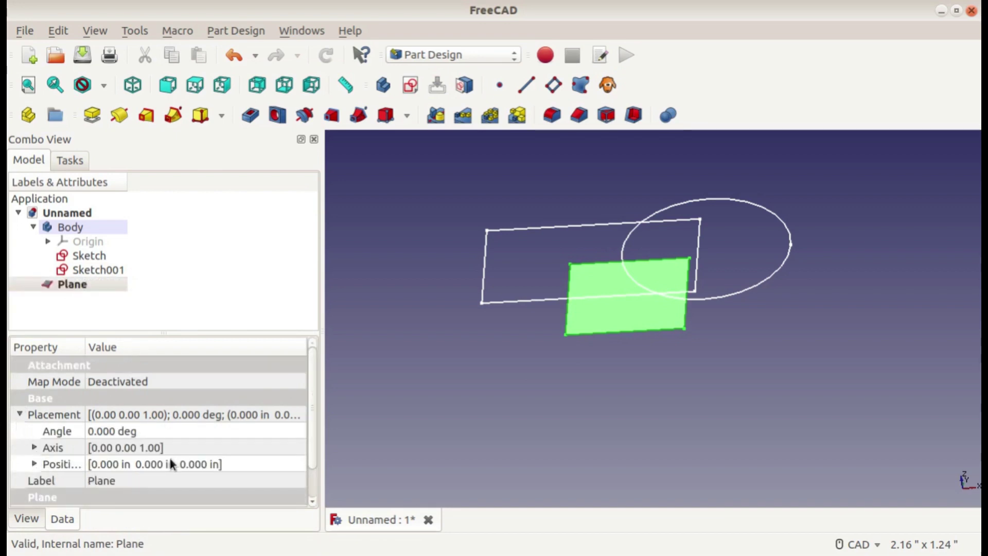
left_click(34, 464)
Set the Plane's z position to 1 in and recentre the view.
scroll(77, 461, "down", 1)
left_click(115, 463)
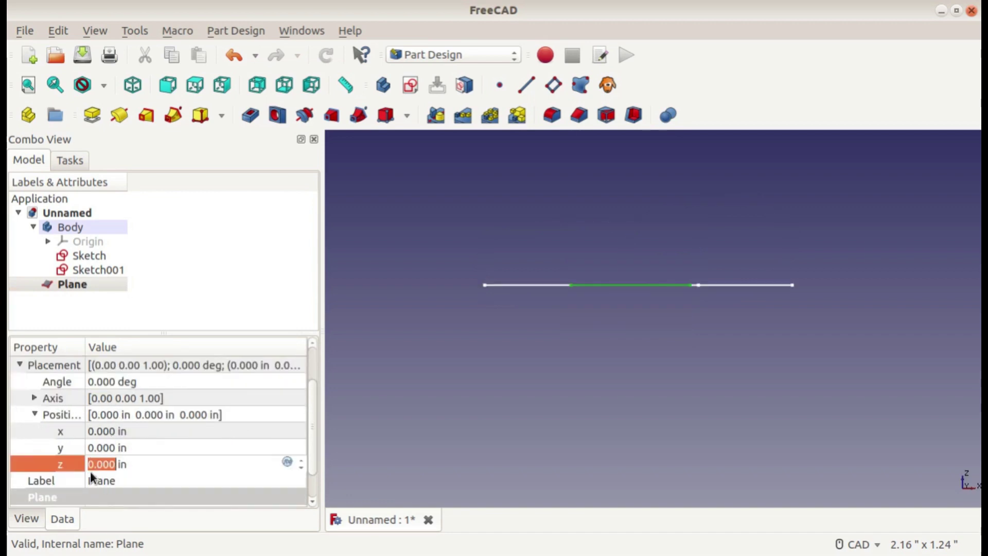
left_click(94, 464)
key("BackSpace")
type("1")
key("Return")
scroll(579, 324, "down", 6)
scroll(576, 269, "down", 2)
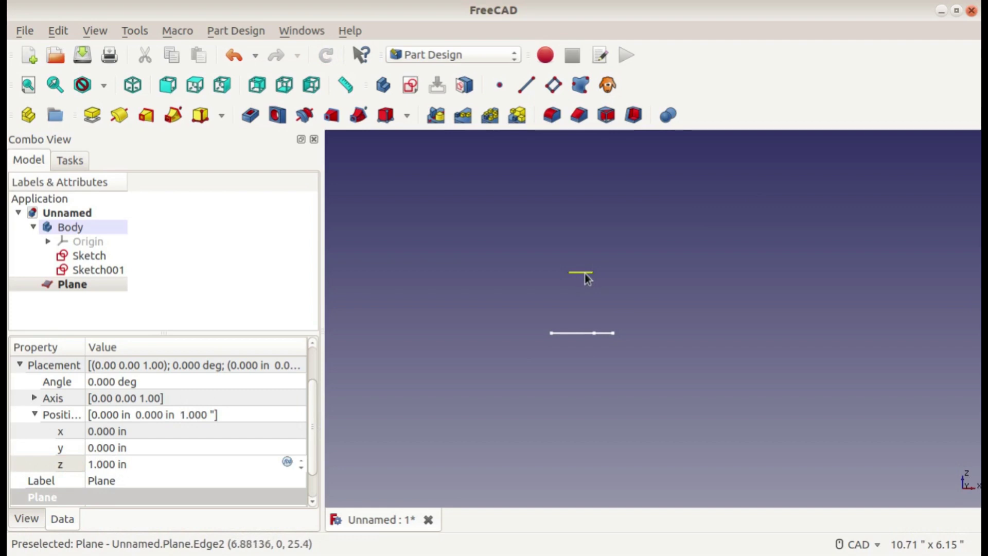
mouse_move(578, 295)
middle_mouse_down()
mouse_move(595, 410)
mouse_move(585, 419)
middle_mouse_up()
left_click(461, 391)
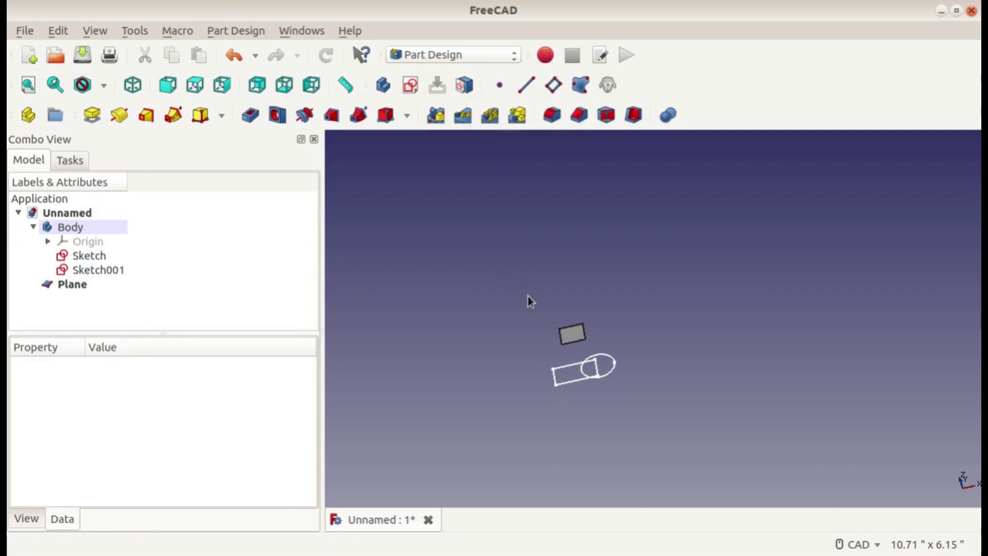
Map Sketch001 onto the Plane's flat face with a flat-face attachment.
left_click(573, 335)
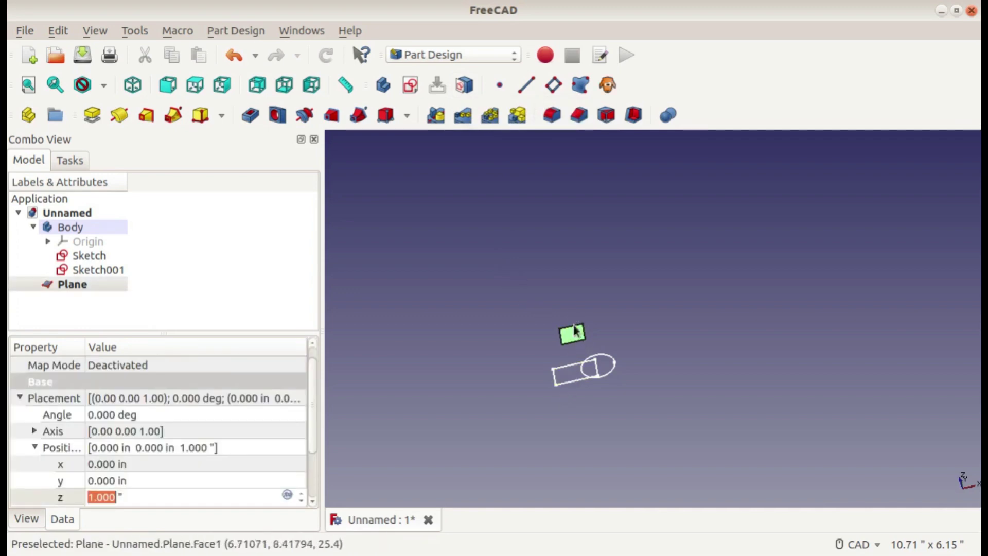
left_click(464, 86)
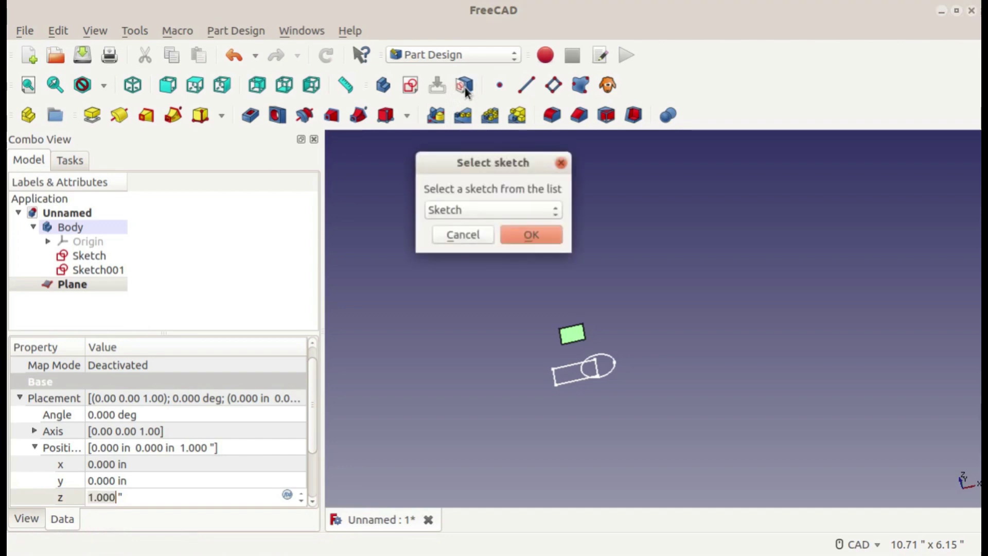
left_click(501, 214)
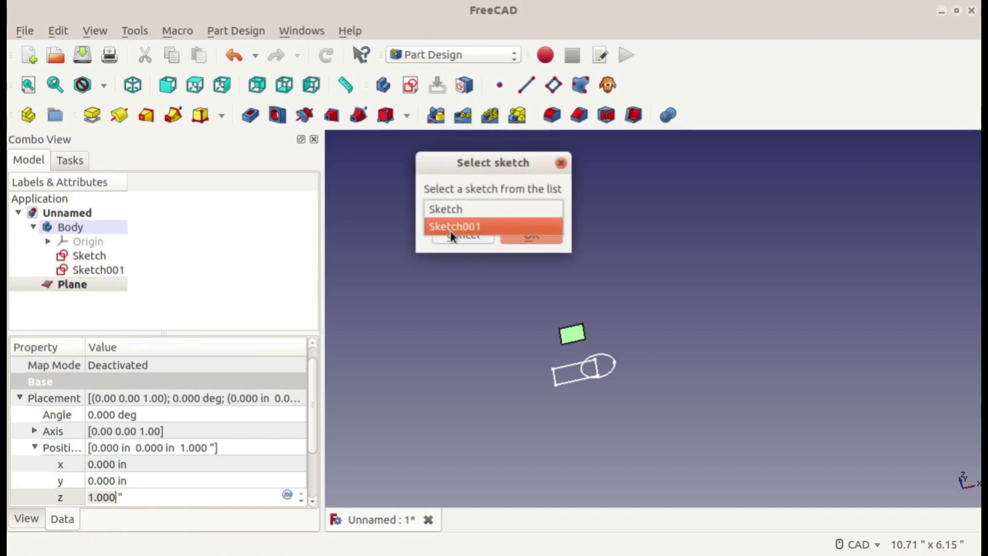
left_click(486, 229)
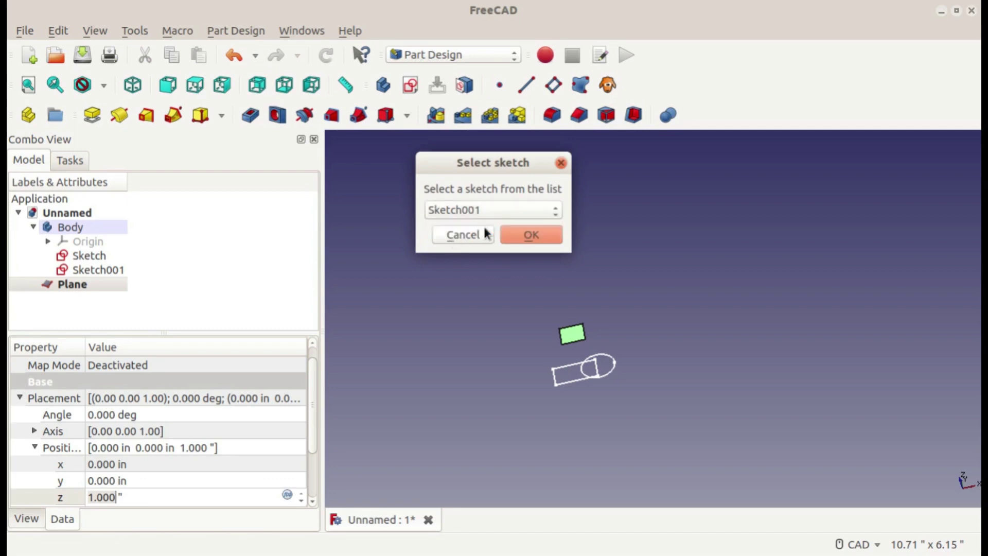
left_click(531, 236)
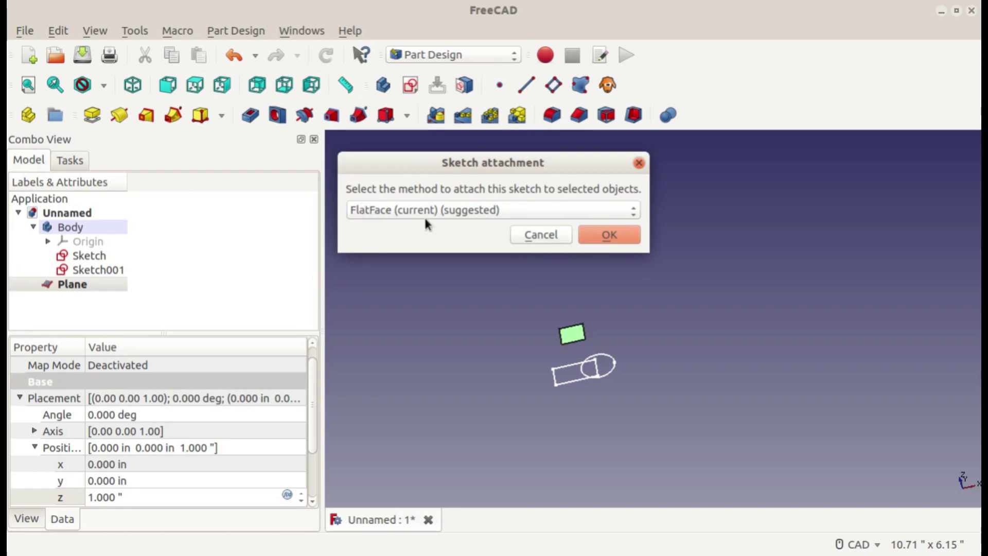
left_click(625, 236)
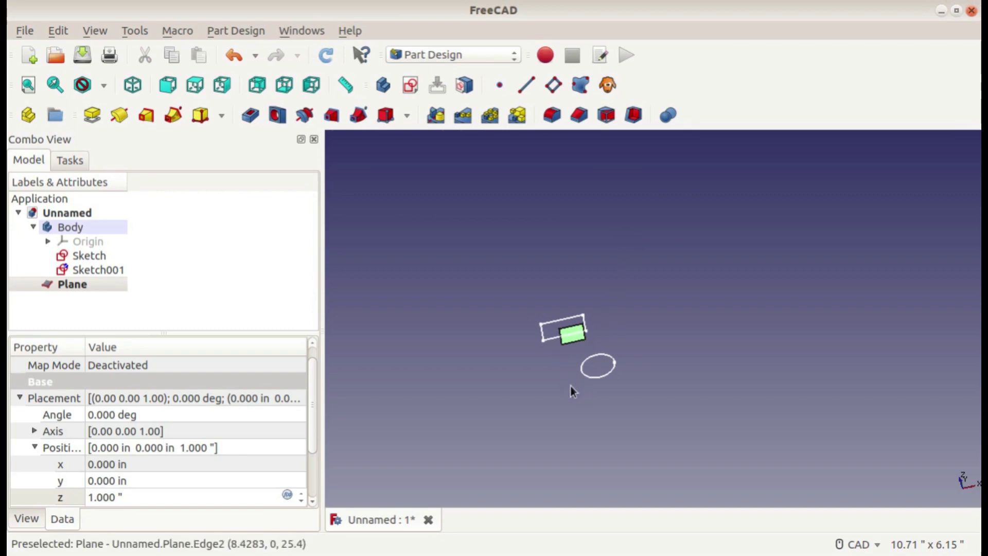
middle_click_drag(565, 298, 616, 338)
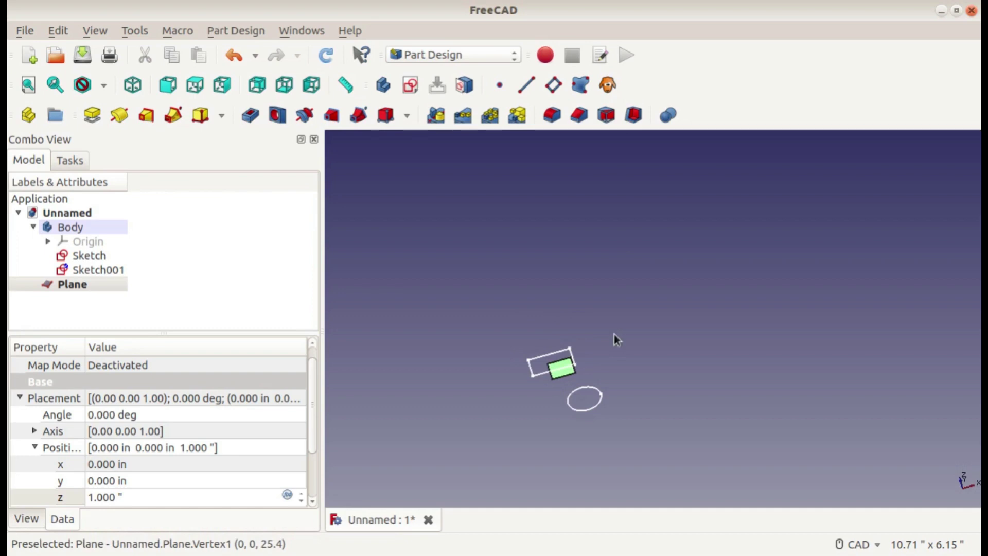
left_click(615, 338)
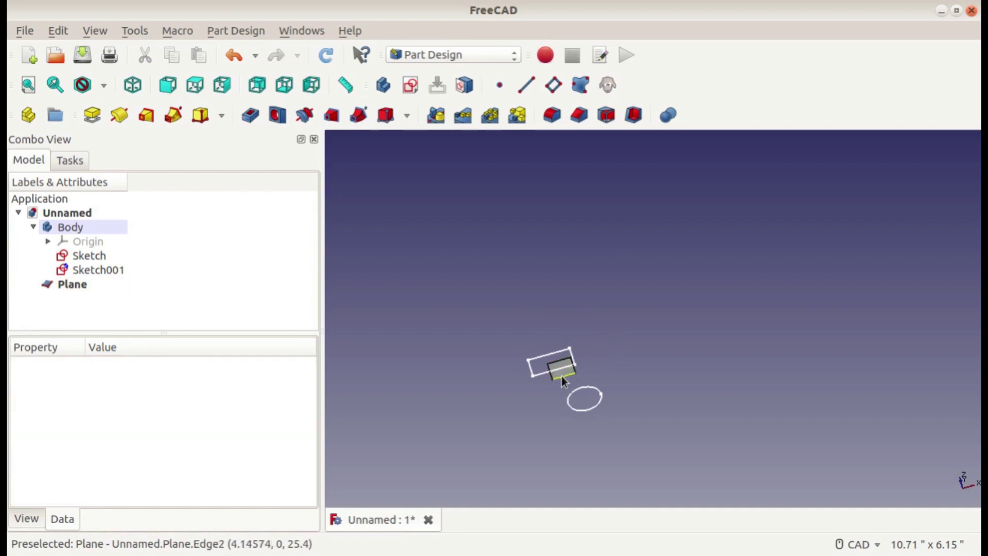
left_click(81, 285)
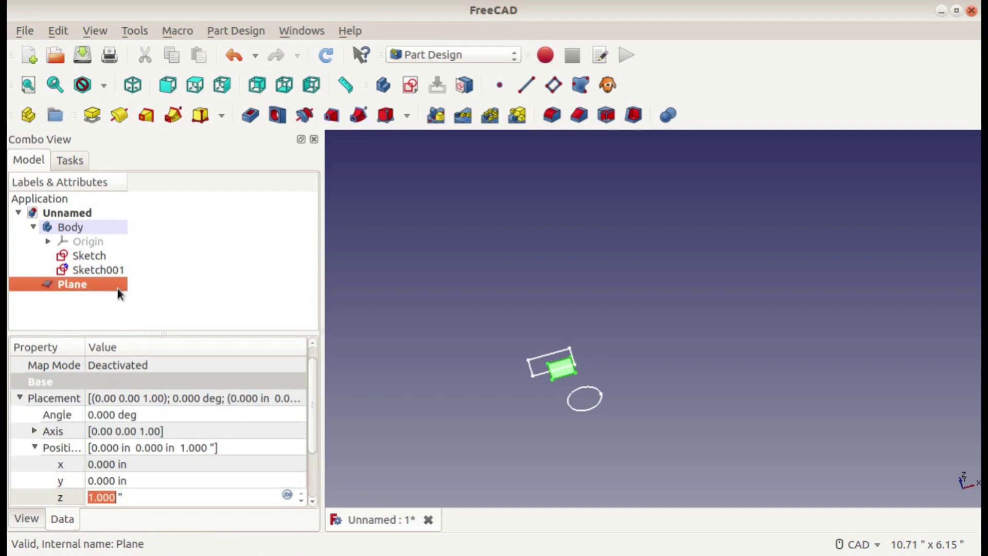
Hide the Plane and pan so the circle and rectangle sketches show.
key("space")
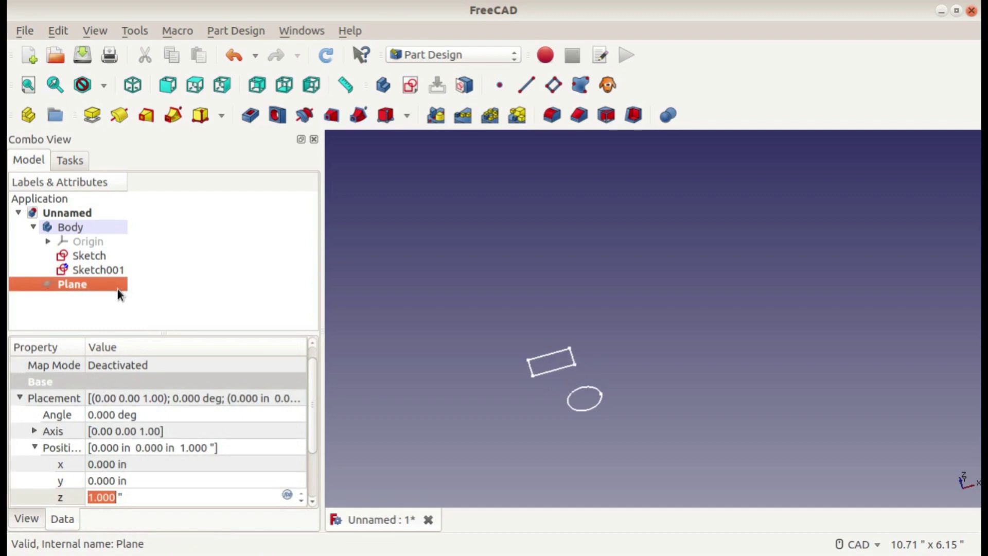
left_click(440, 363)
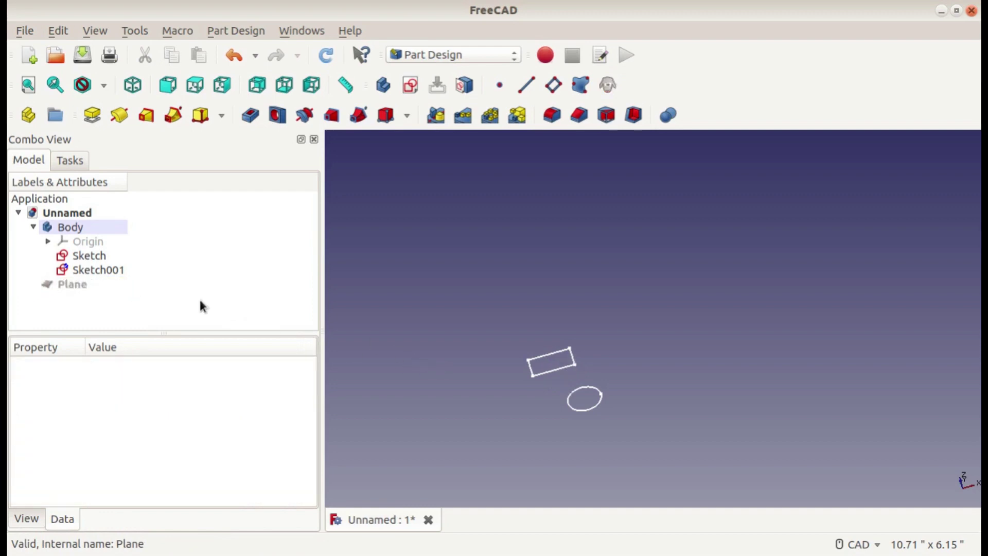
left_click(88, 287)
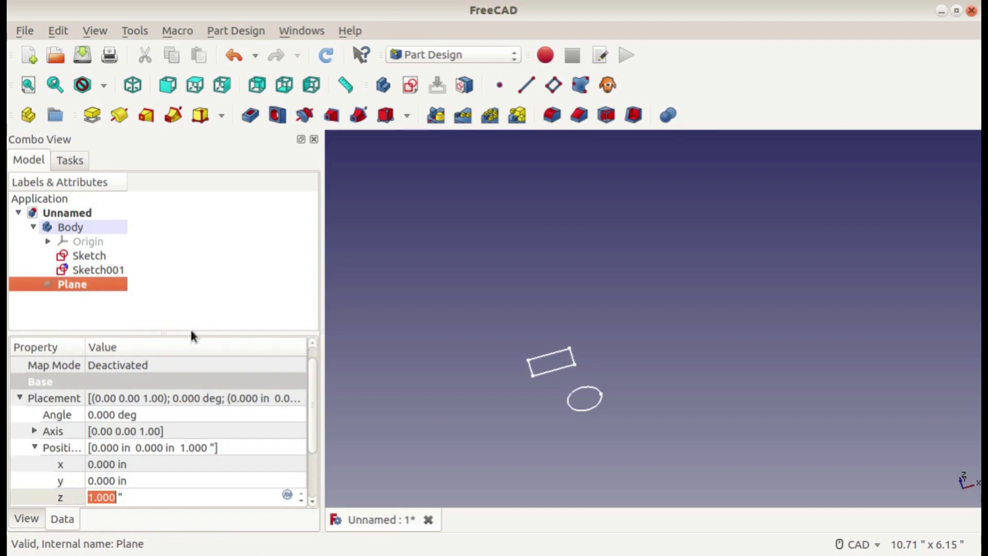
left_click(441, 337)
mouse_move(447, 393)
middle_mouse_down()
mouse_move(482, 350)
mouse_move(481, 379)
mouse_move(637, 322)
mouse_move(779, 365)
mouse_move(556, 348)
middle_mouse_up()
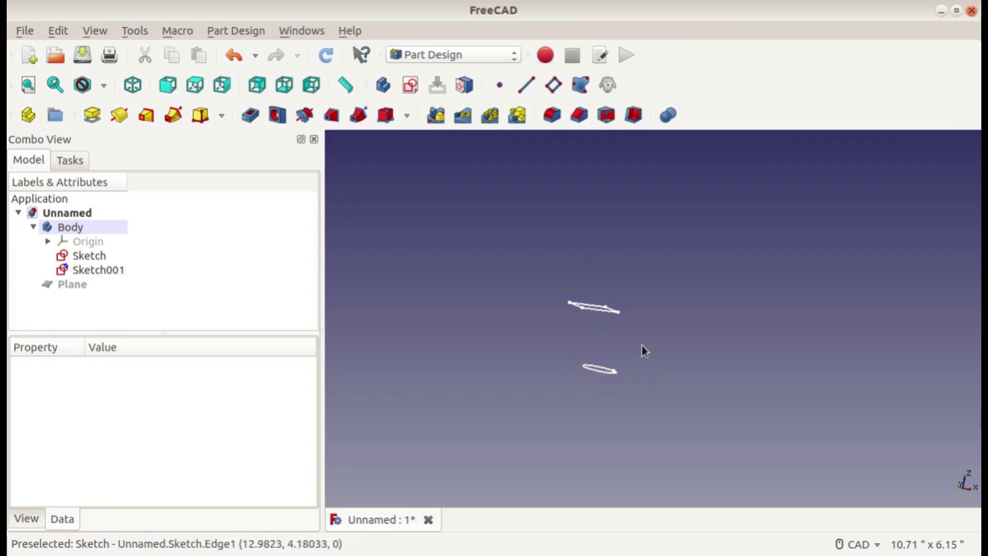
Create an Additive Loft with the circle Sketch as profile and Sketch001 as section.
left_click(138, 117)
left_click(88, 254)
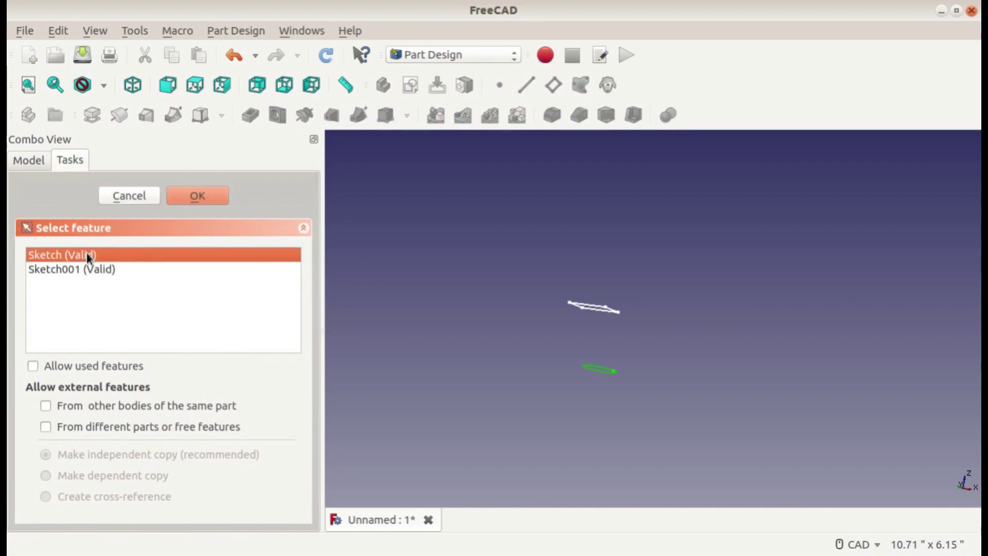
left_click(171, 197)
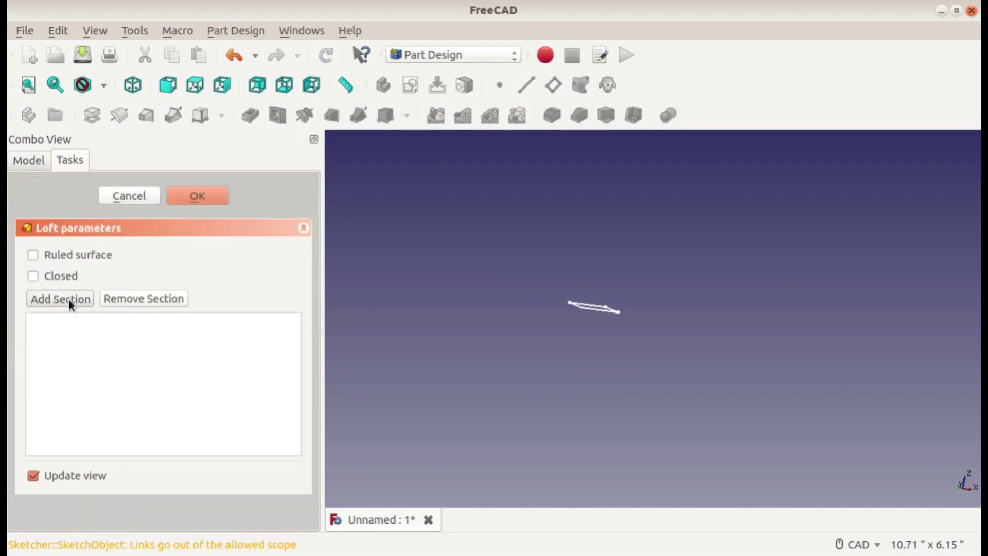
left_click(592, 307)
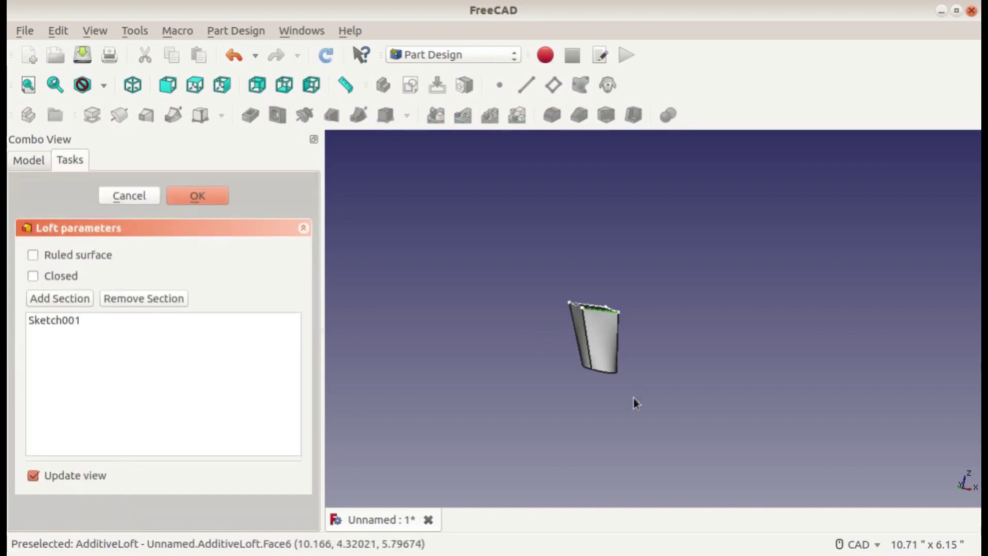
left_click(198, 196)
Orbit, pan and zoom around the new loft solid to inspect it from several angles.
middle_click_drag(657, 384, 556, 311)
scroll(613, 353, "up", 6)
middle_click_drag(613, 353, 484, 288)
scroll(484, 289, "down", 4)
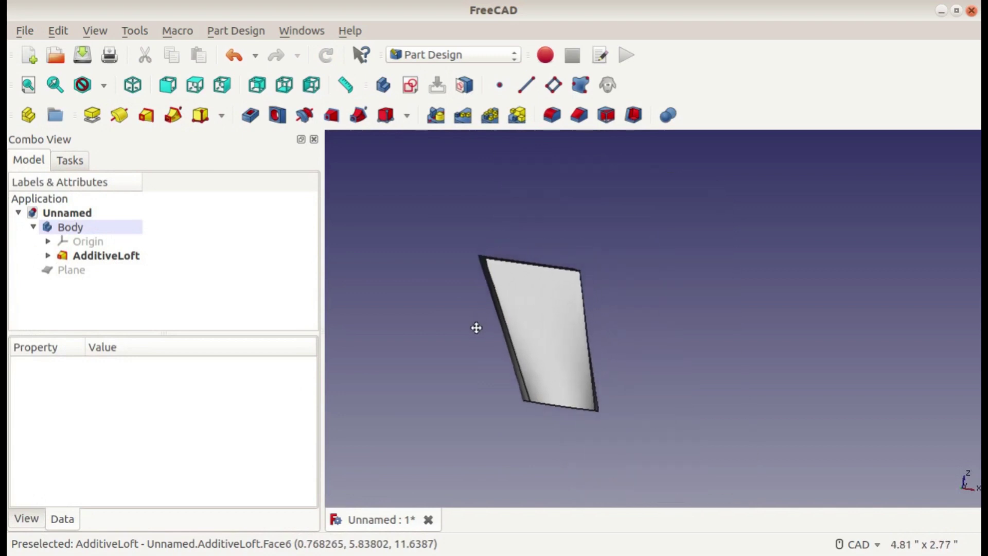
middle_click_drag(562, 315, 588, 306)
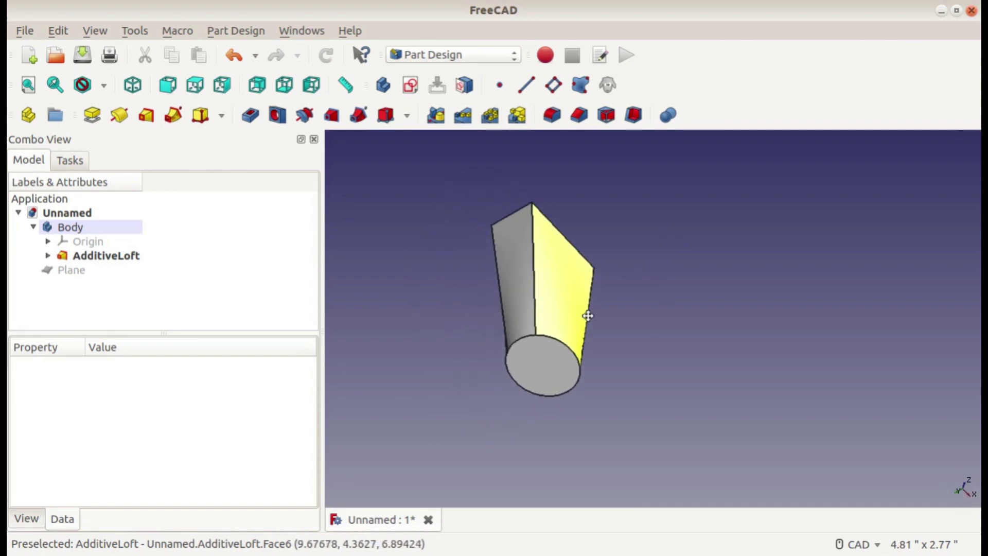
scroll(588, 307, "up", 2)
scroll(580, 345, "up", 2)
middle_click_drag(579, 345, 591, 260)
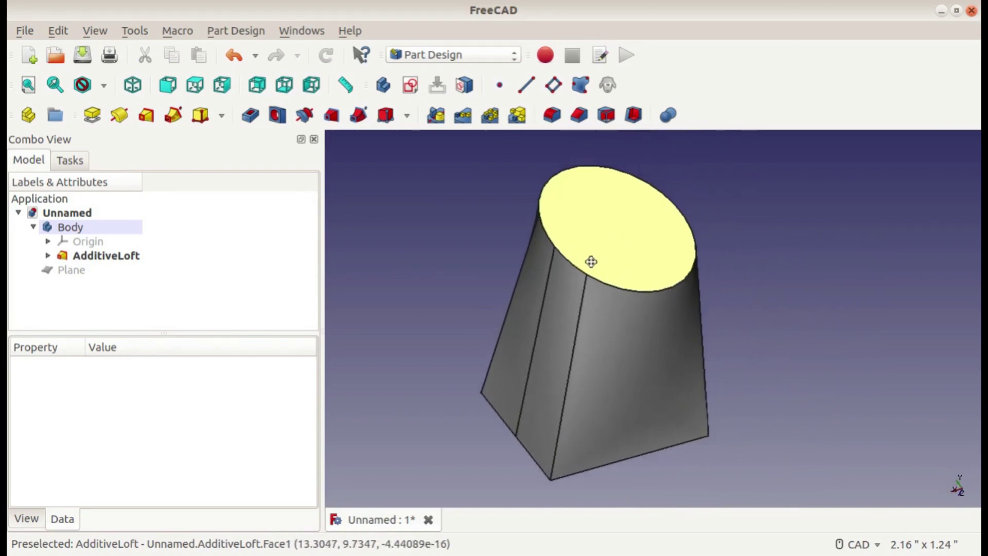
scroll(514, 308, "down", 3)
middle_click_drag(487, 326, 485, 343)
middle_click_drag(531, 304, 533, 325)
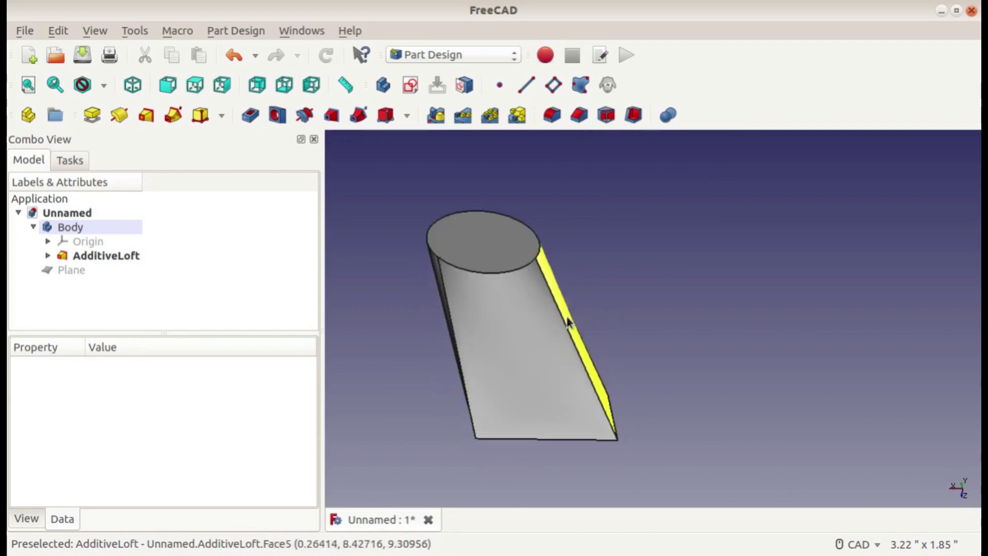
Start a new sketch on the XY_Plane.
left_click(414, 84)
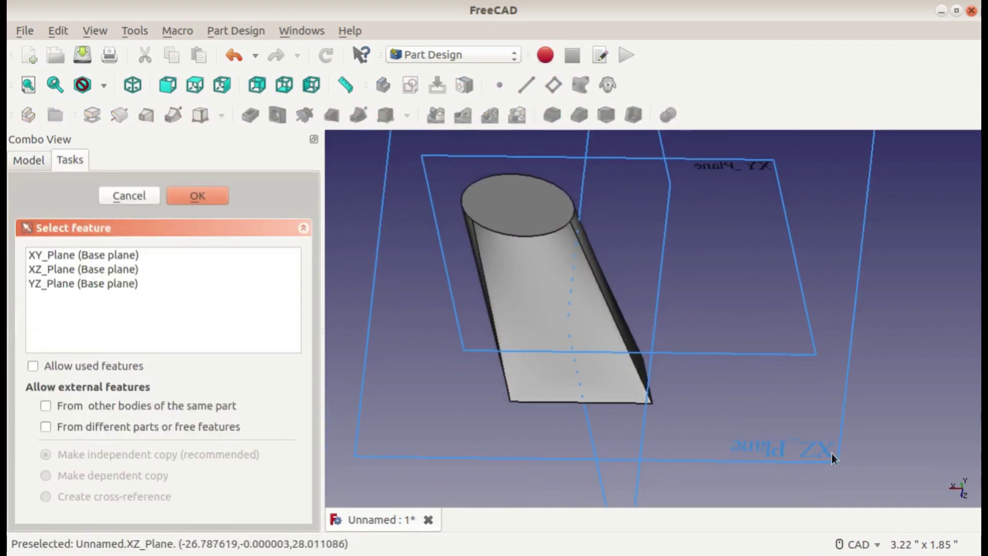
scroll(823, 448, "down", 3)
right_click(769, 339)
left_click(721, 419)
middle_click_drag(686, 405, 662, 247)
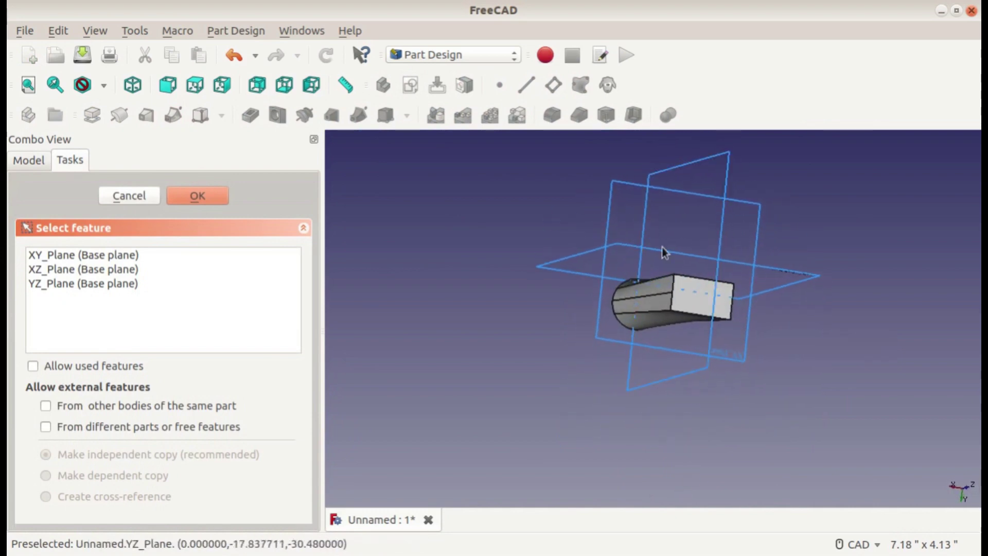
left_click(741, 360)
left_click(197, 196)
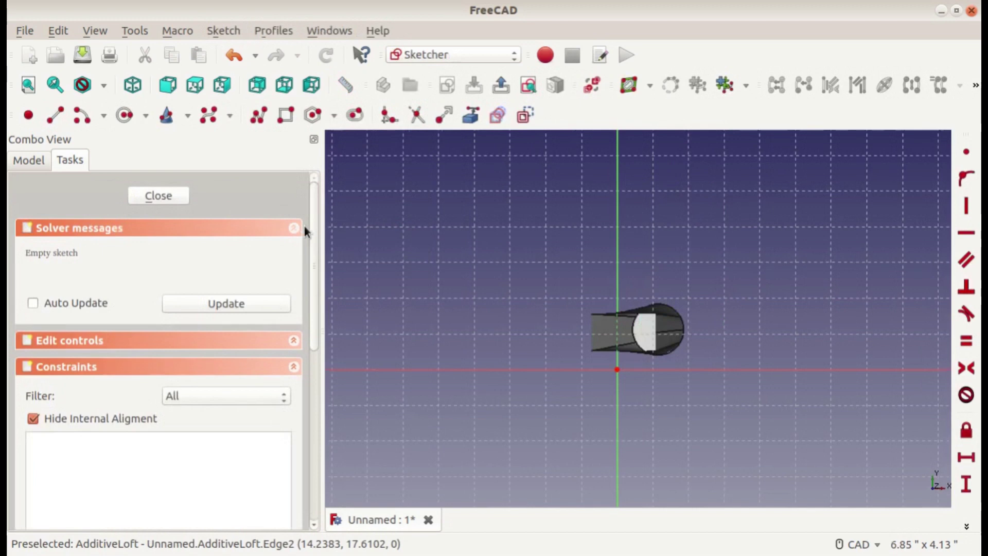
Draw a large rectangle surrounding the loft and close the sketch.
left_click(285, 114)
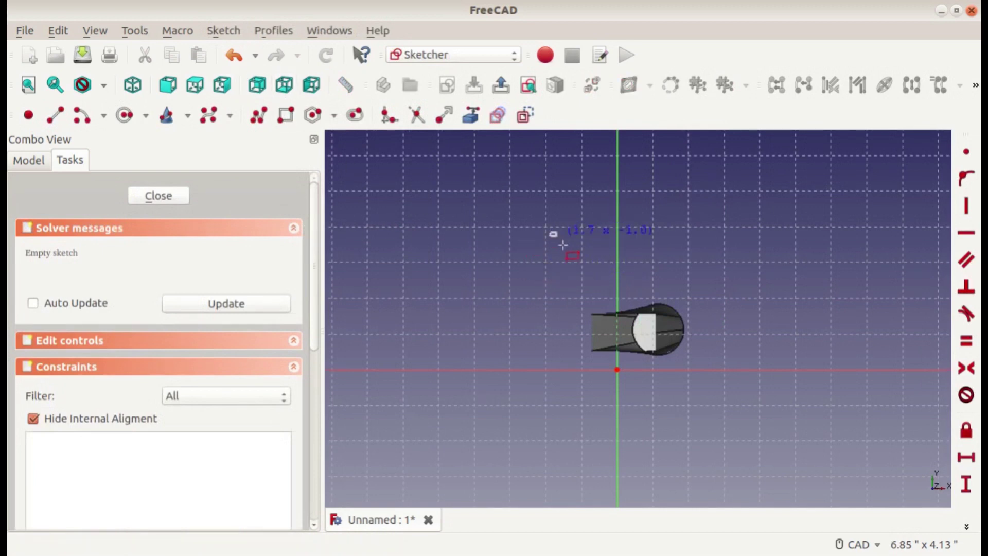
left_click(551, 232)
left_click(760, 431)
left_click(163, 197)
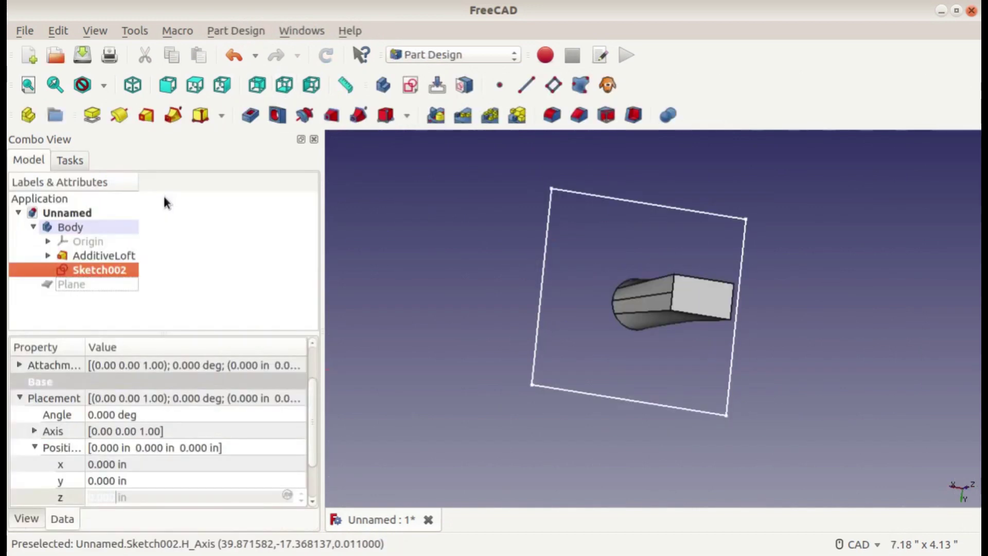
Pocket the loft with Sketch002 at a length of 0.5.
left_click(250, 115)
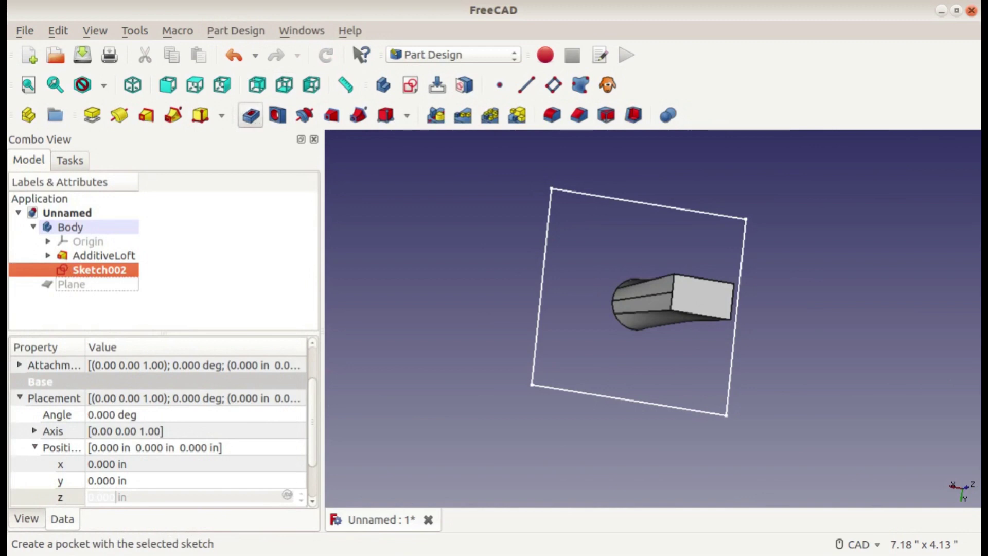
middle_click_drag(589, 252, 829, 288)
scroll(679, 333, "up", 5)
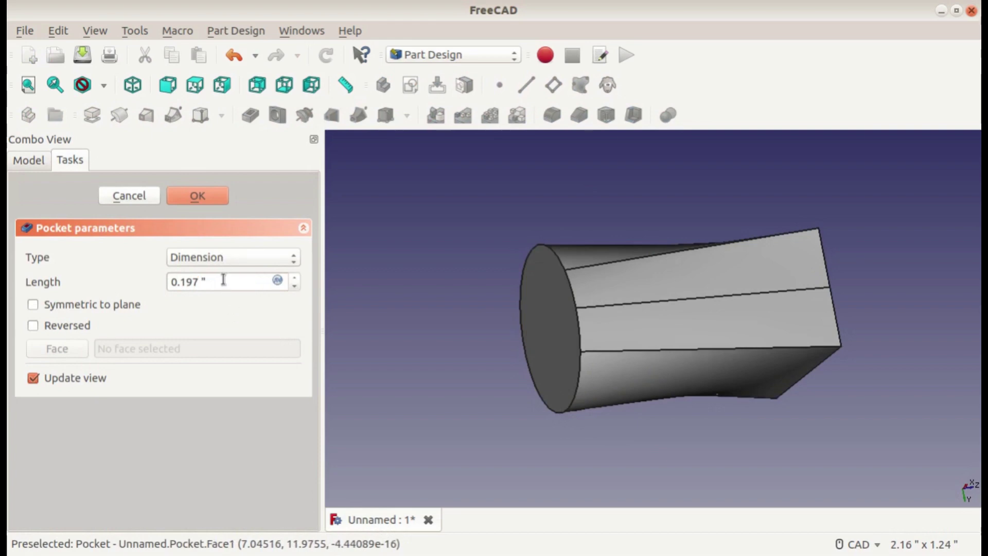
type("0.5")
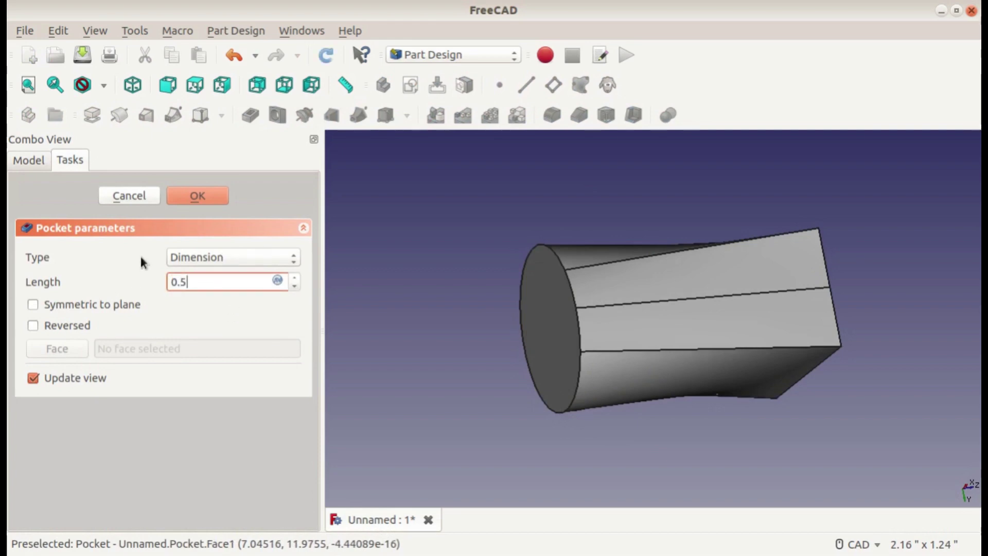
key("Return")
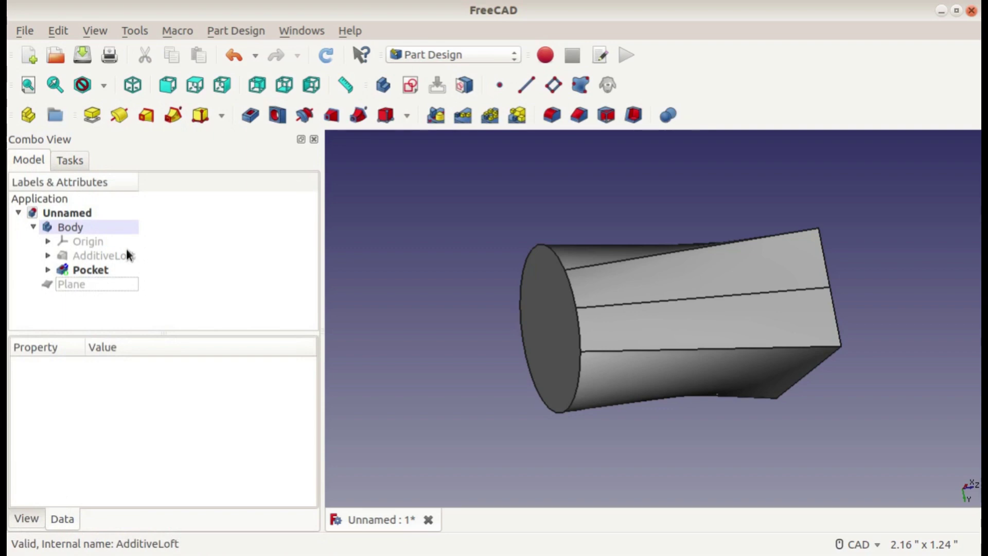
Reopen the Pocket's parameters, keep type Dimension, and tick Reversed.
left_click(71, 285)
left_click(94, 270)
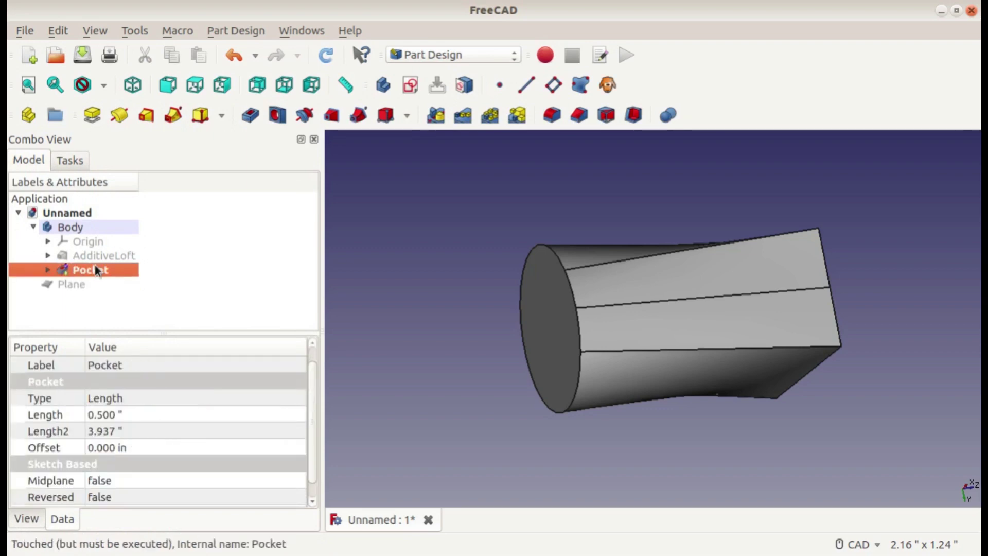
double_click(92, 269)
left_click(190, 257)
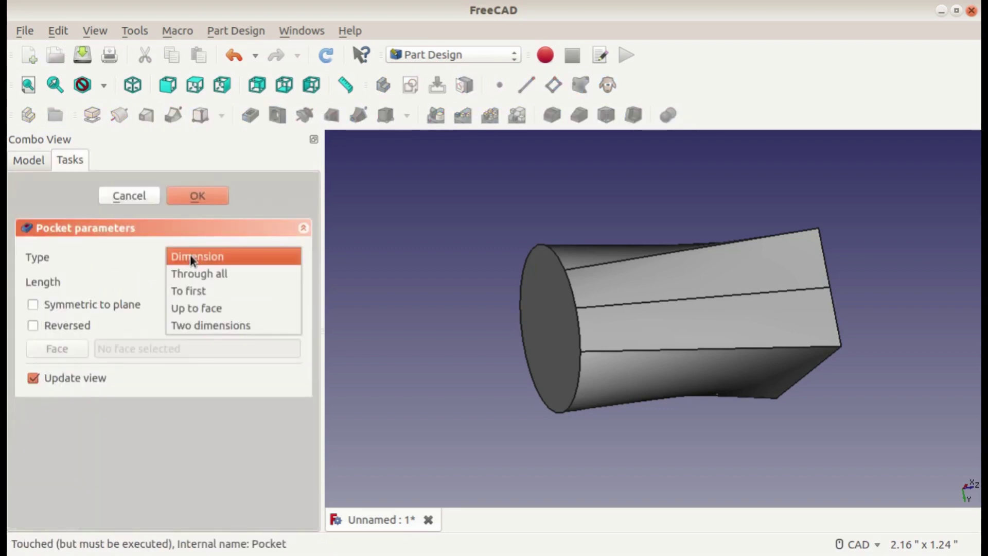
left_click(133, 278)
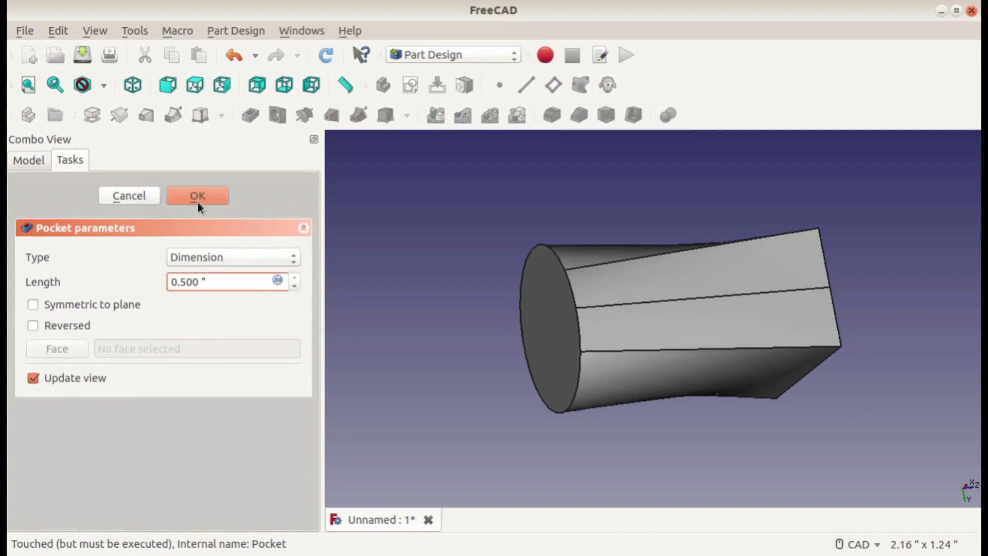
left_click(69, 324)
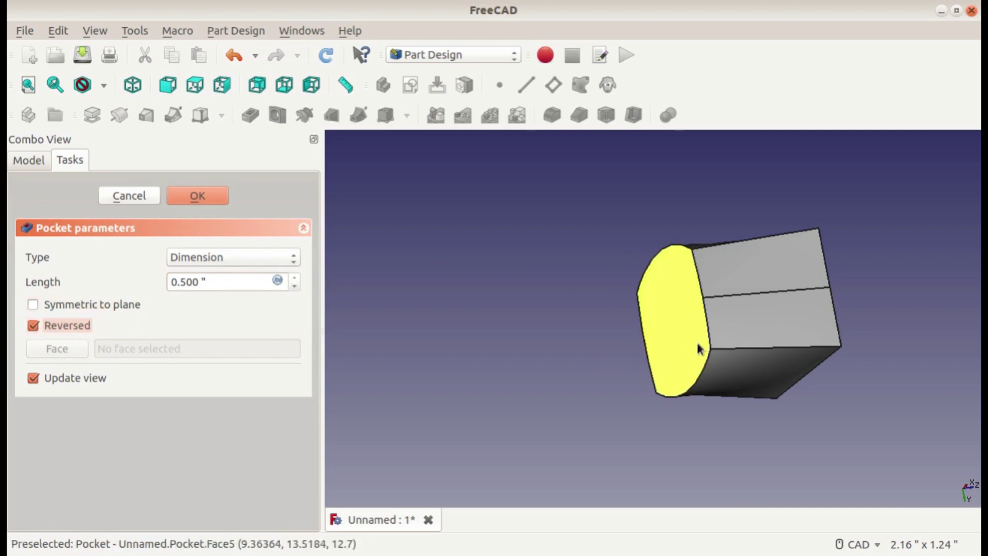
Accept the reversed pocket and orbit to inspect the trimmed solid's flat end and curved faces.
left_click(197, 195)
middle_click_drag(511, 318, 607, 334)
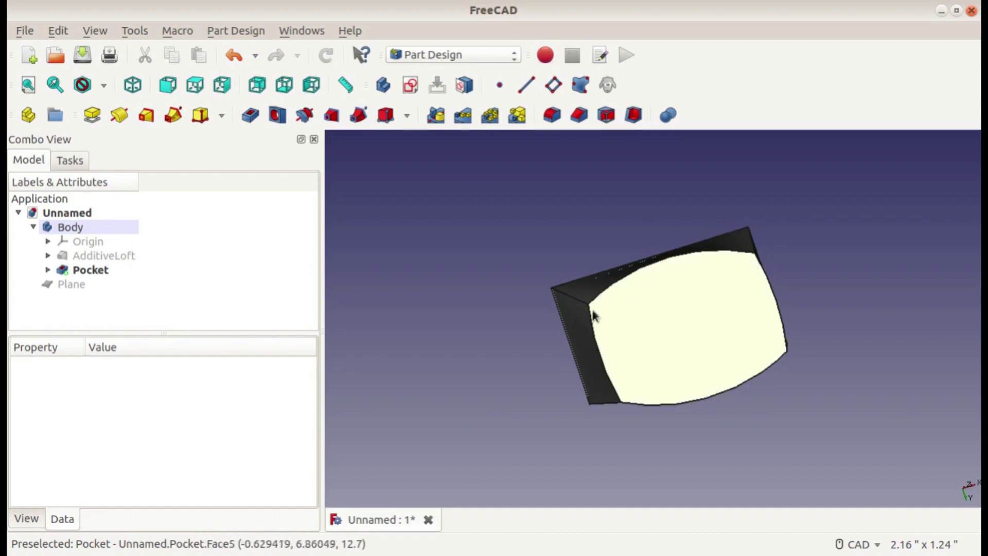
middle_click_drag(616, 321, 566, 258)
middle_click_drag(564, 380, 592, 398)
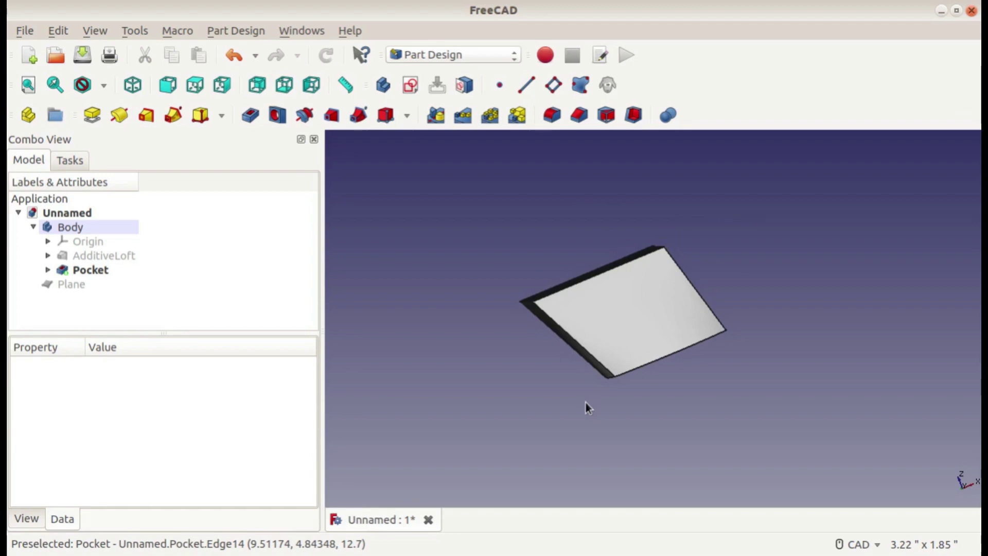
middle_click_drag(580, 380, 627, 305)
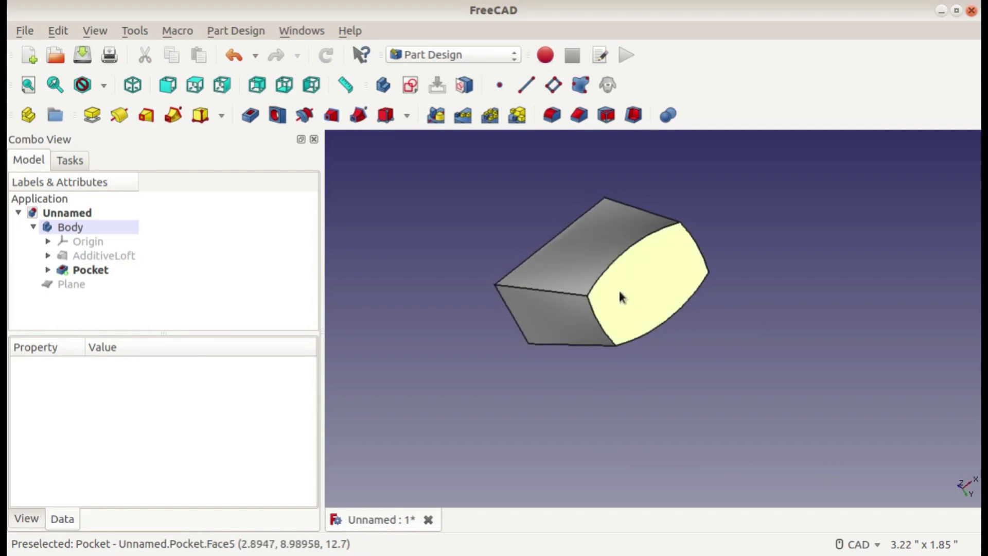